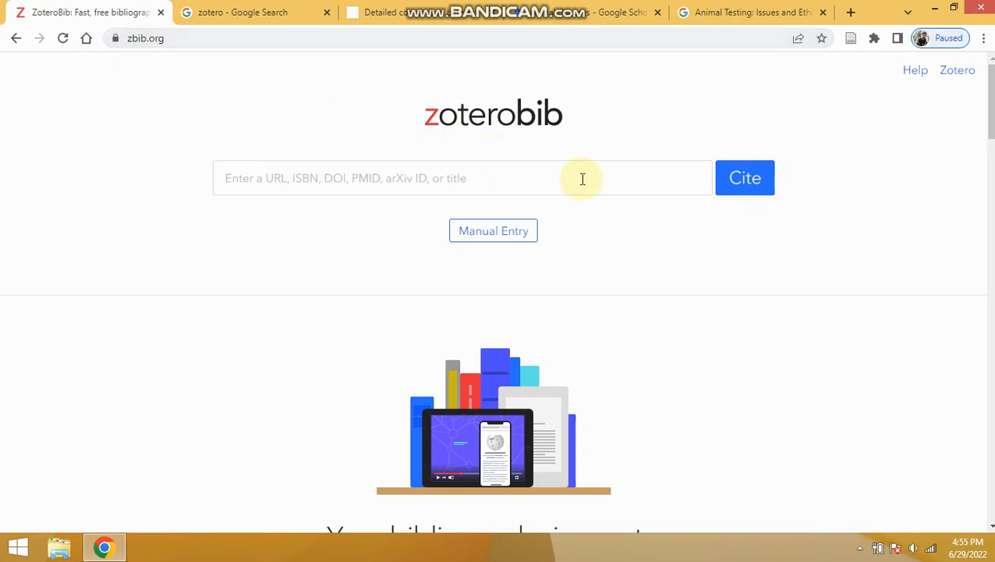
Look over the ZoteroBib start page, from the source search box to the empty bibliography and export sections.
{"action": "scroll", "coordinate": [582, 178], "scroll_direction": "down", "scroll_amount": 4}
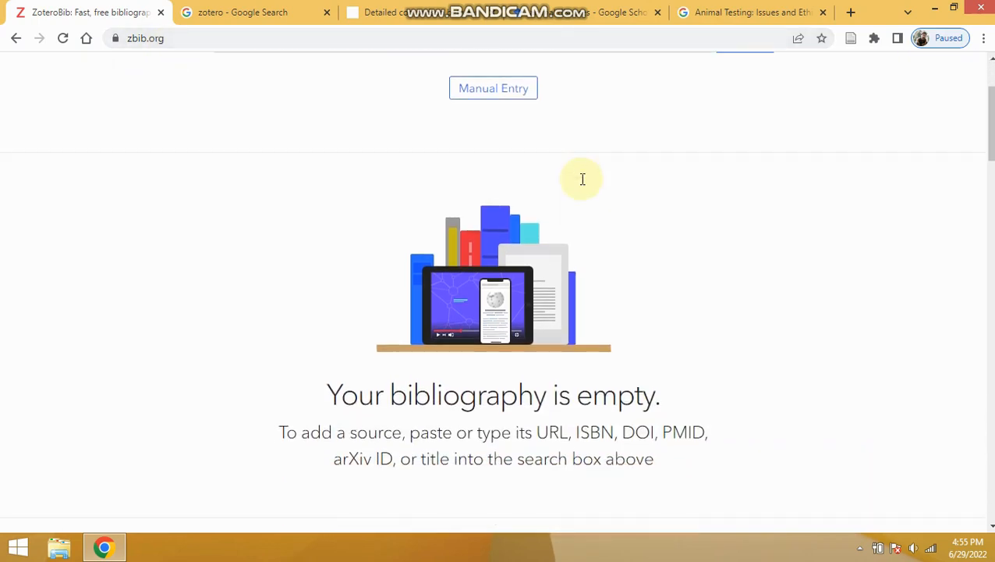
{"action": "scroll", "coordinate": [582, 178], "scroll_direction": "up", "scroll_amount": 4}
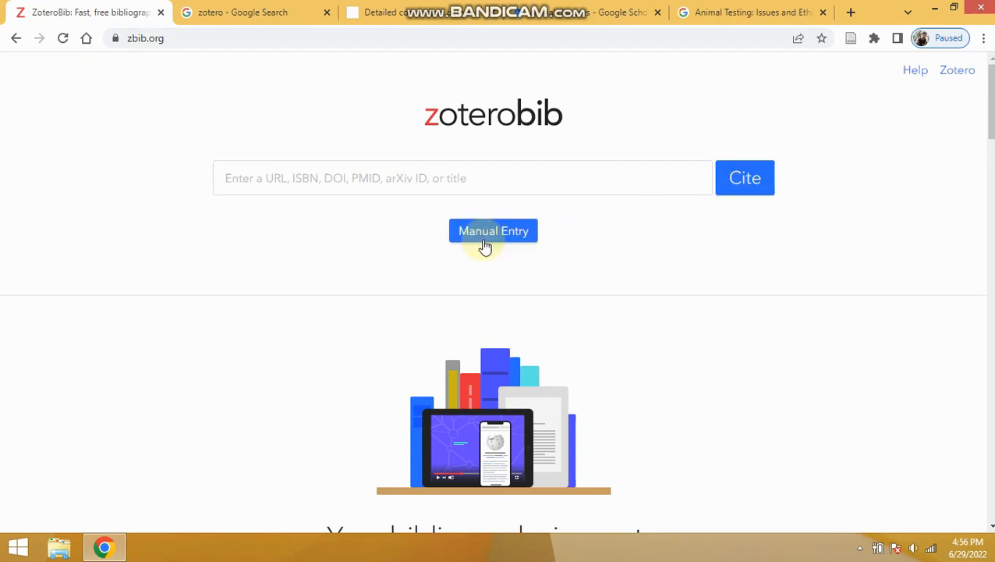
{"action": "scroll", "coordinate": [484, 244], "scroll_direction": "down", "scroll_amount": 6}
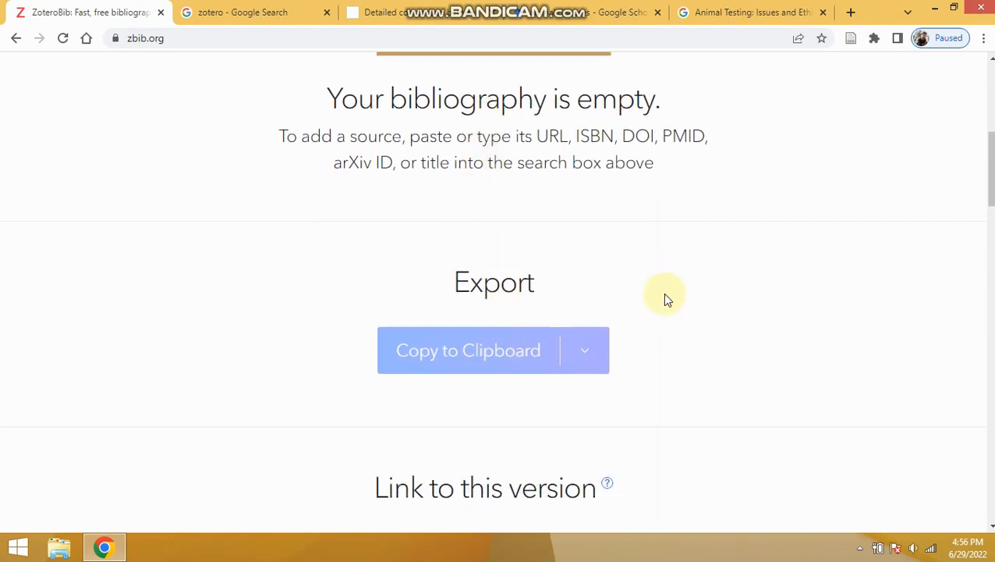
{"action": "scroll", "coordinate": [666, 298], "scroll_direction": "up", "scroll_amount": 6}
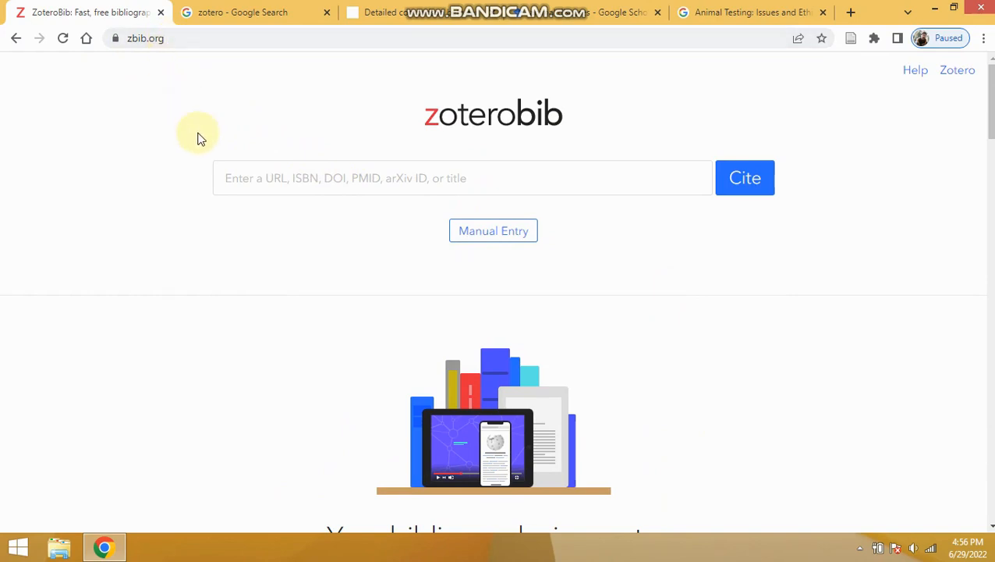
Open the Zotero home page from the Google results to view its ZoteroBib link, and return to the ZoteroBib page.
{"action": "left_click", "coordinate": [261, 14]}
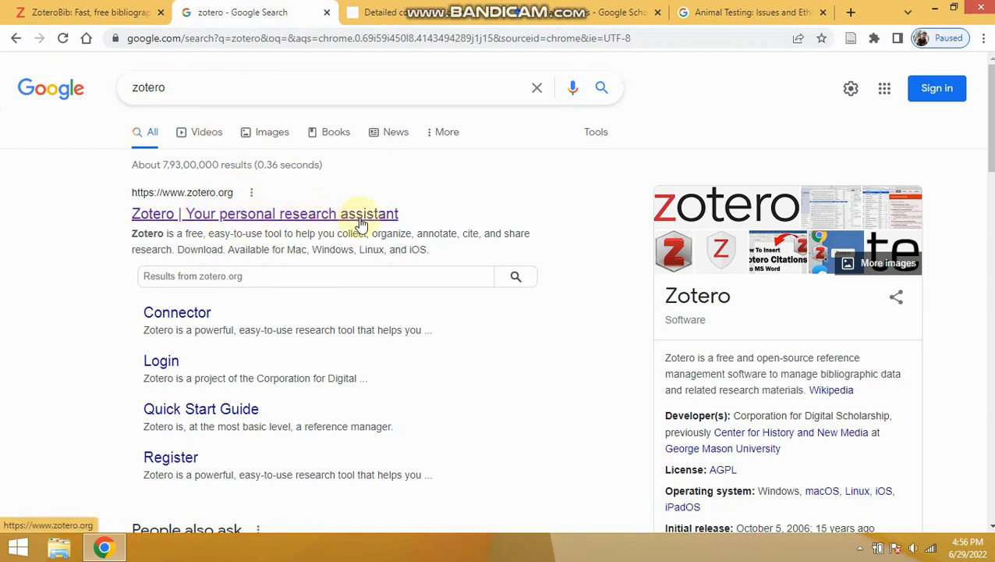
{"action": "left_click", "coordinate": [290, 224]}
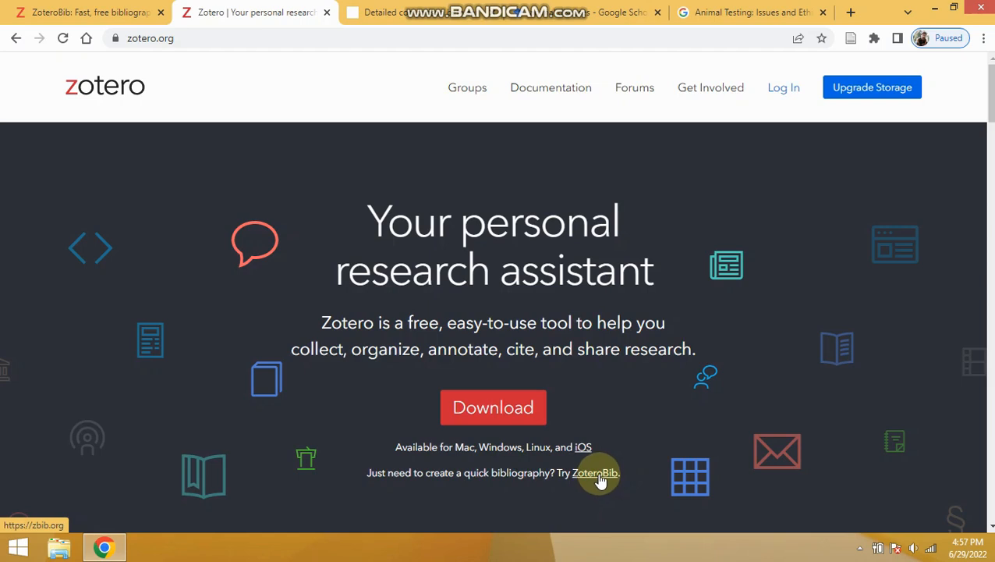
{"action": "left_click", "coordinate": [96, 17]}
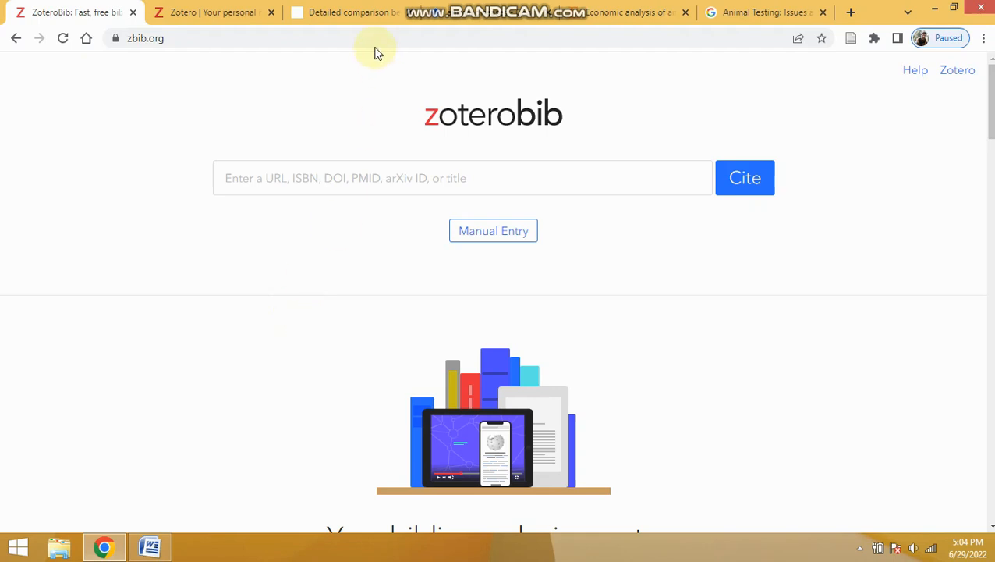
{"action": "left_click", "coordinate": [362, 14]}
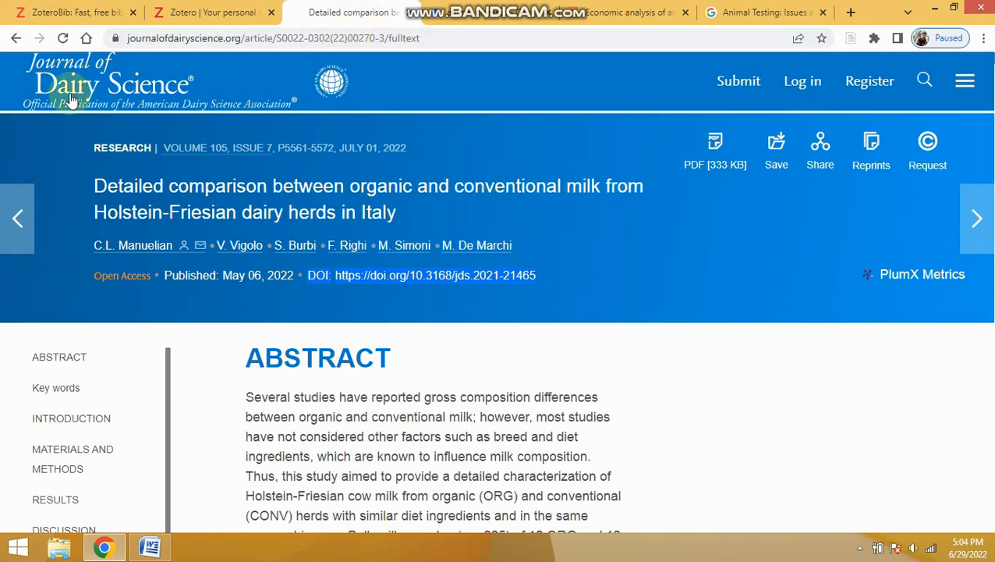
{"action": "left_click", "coordinate": [327, 293]}
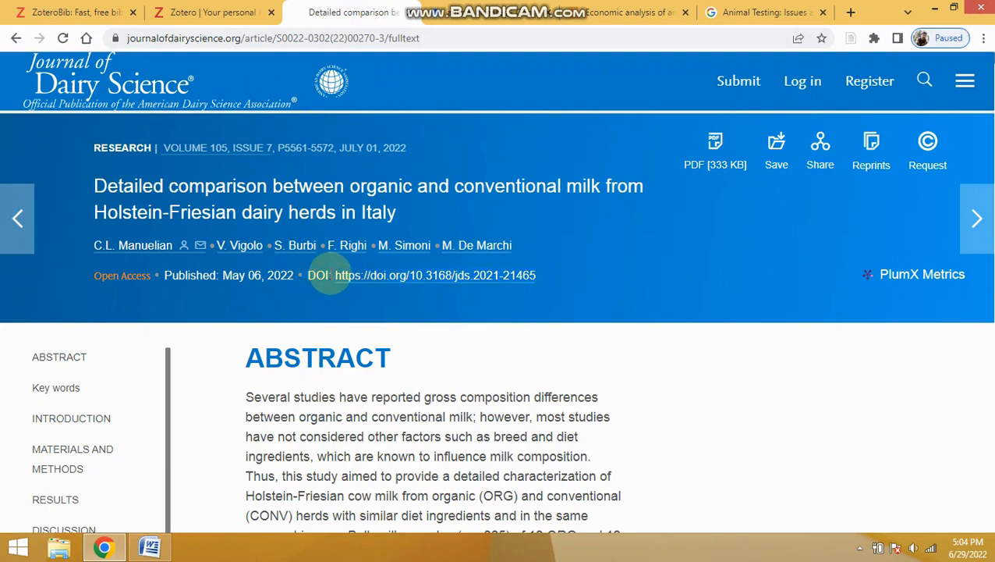
{"action": "left_click_drag", "start_coordinate": [544, 269], "coordinate": [517, 276]}
{"action": "left_click", "coordinate": [339, 291]}
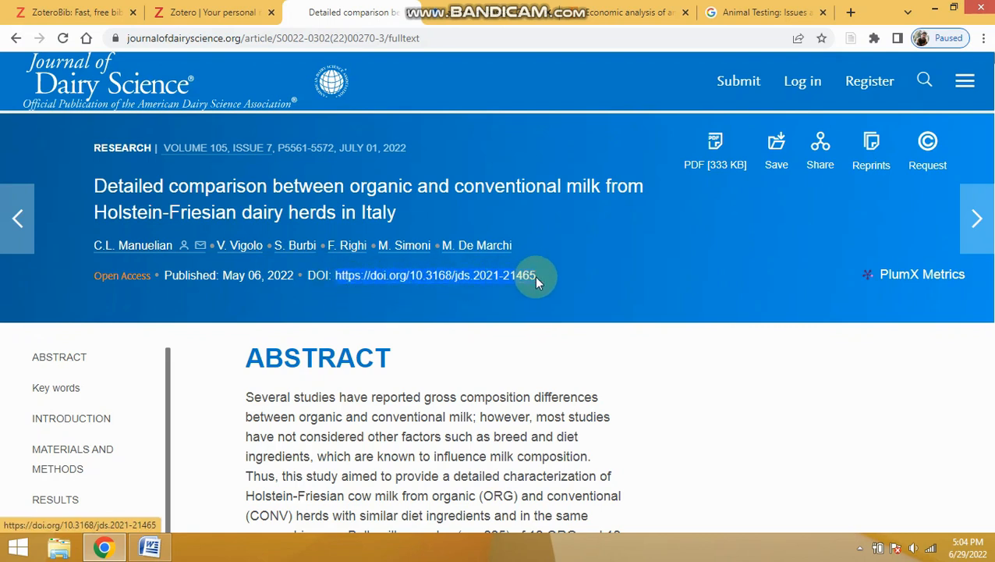
{"action": "right_click", "coordinate": [491, 280]}
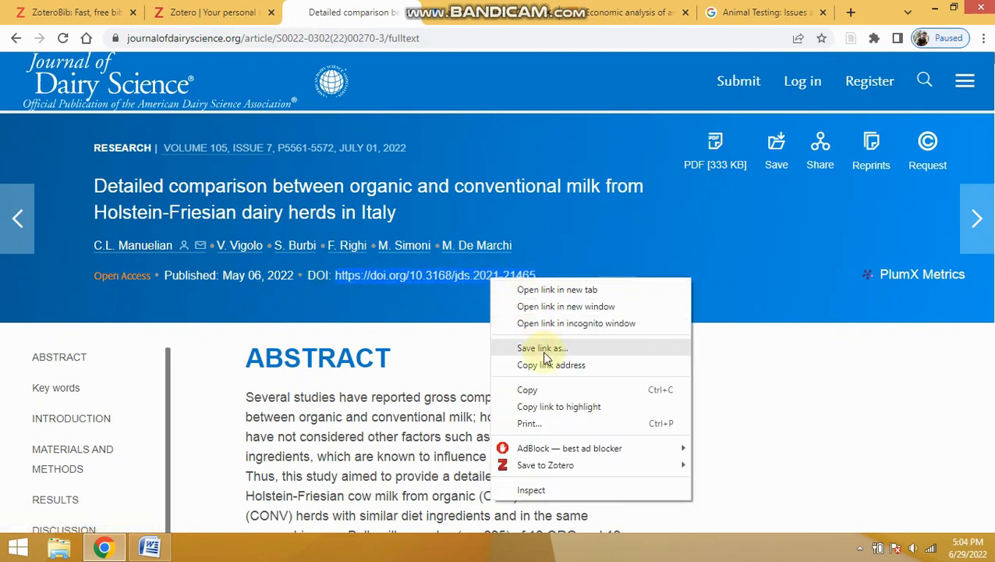
{"action": "left_click", "coordinate": [534, 389]}
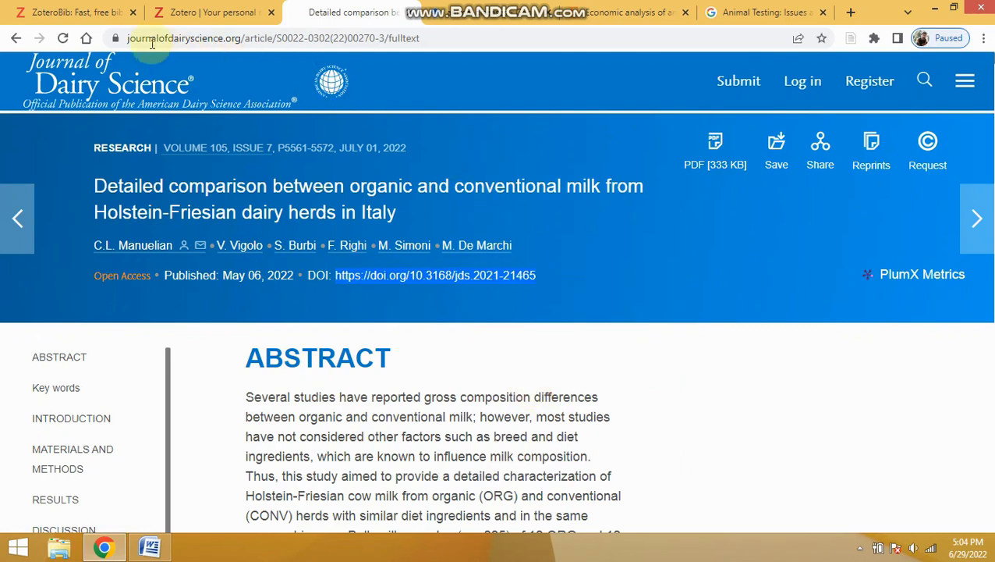
Paste the copied DOI link into ZoteroBib's source search and cite the article.
{"action": "left_click", "coordinate": [85, 14]}
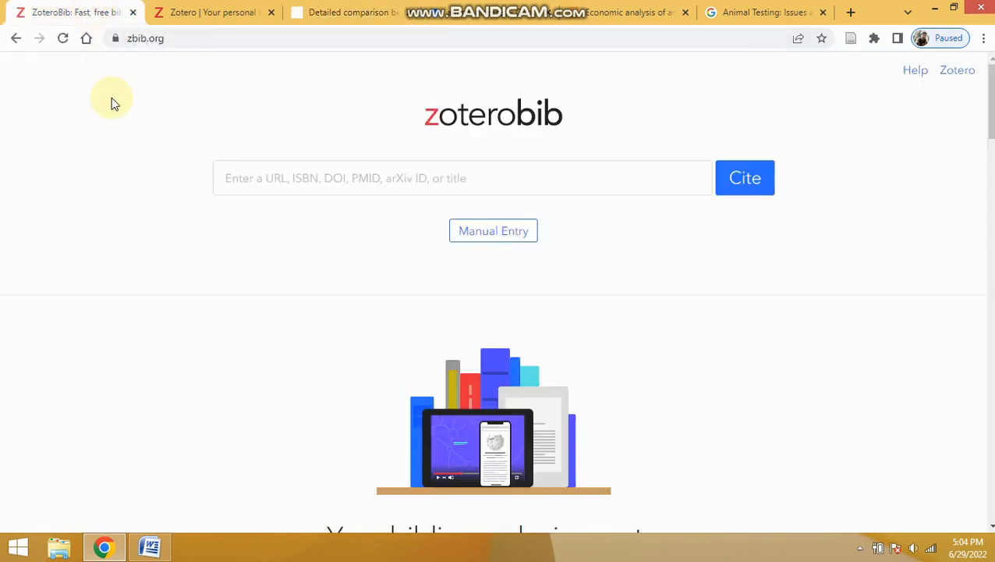
{"action": "left_click", "coordinate": [328, 178]}
{"action": "right_click", "coordinate": [327, 178]}
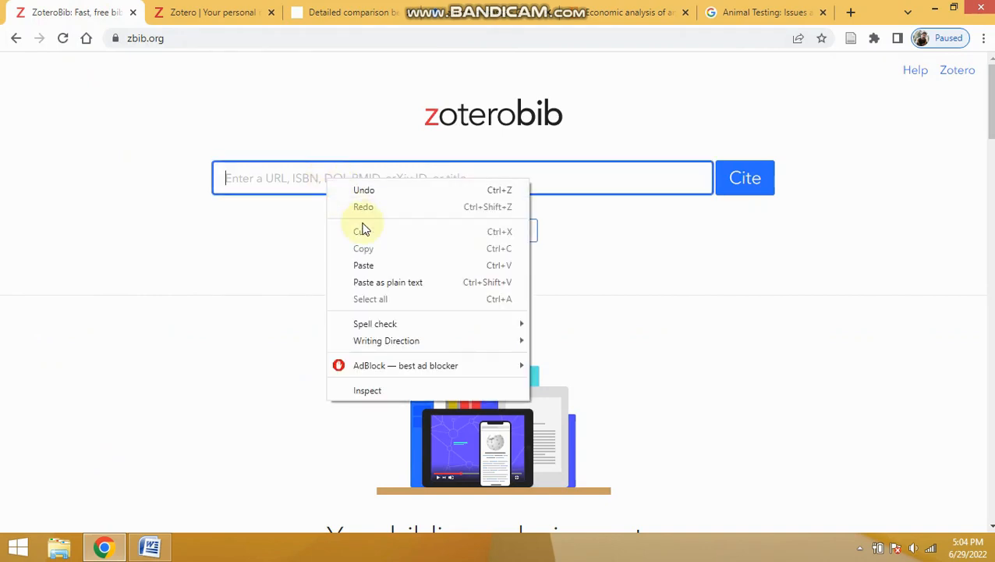
{"action": "left_click", "coordinate": [367, 266]}
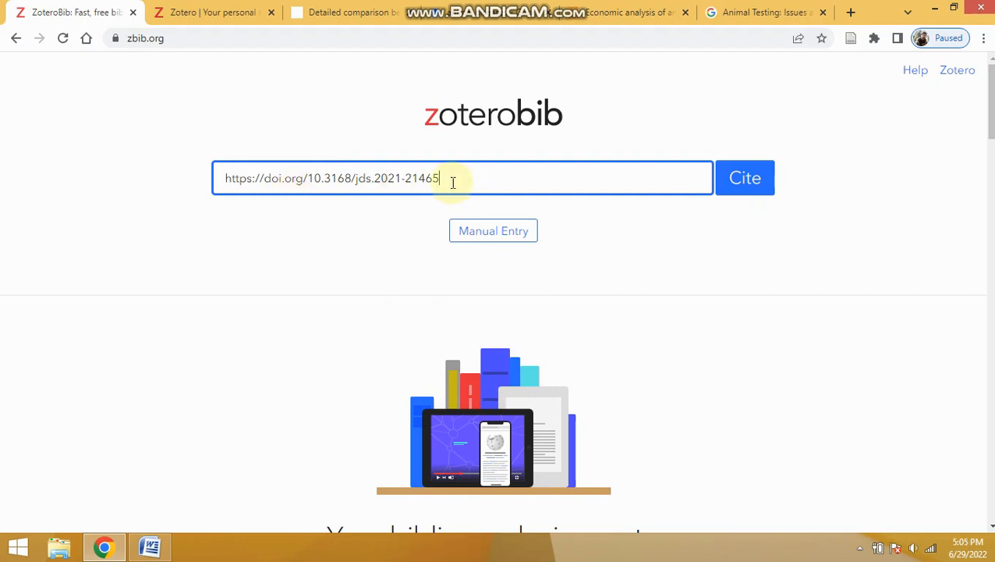
{"action": "left_click", "coordinate": [343, 13]}
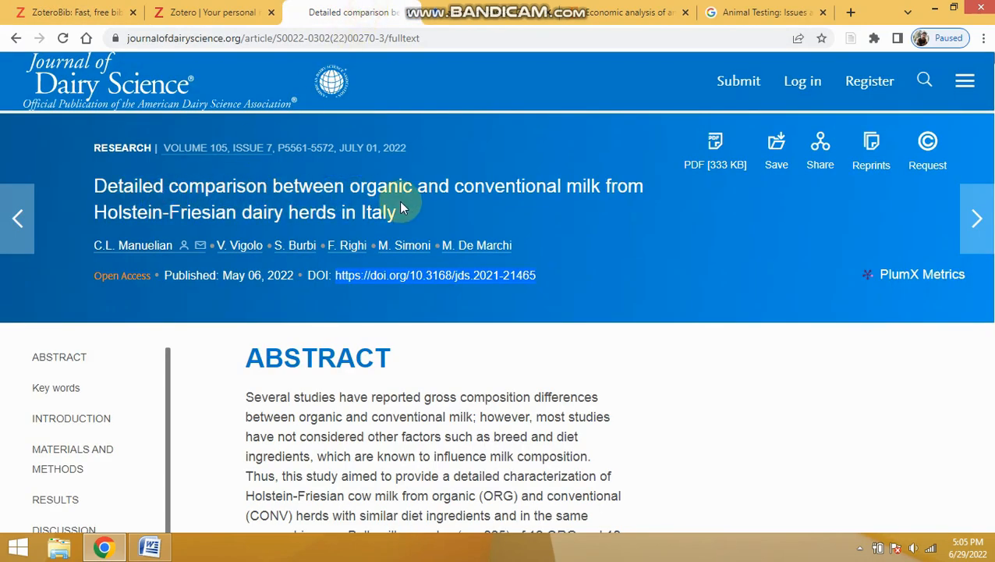
{"action": "left_click", "coordinate": [69, 12]}
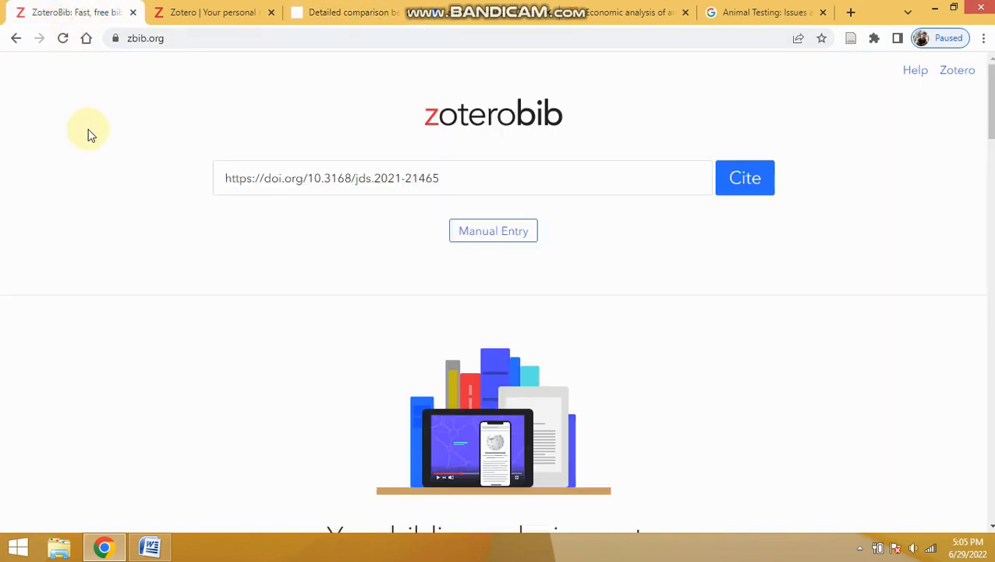
{"action": "left_click", "coordinate": [751, 187]}
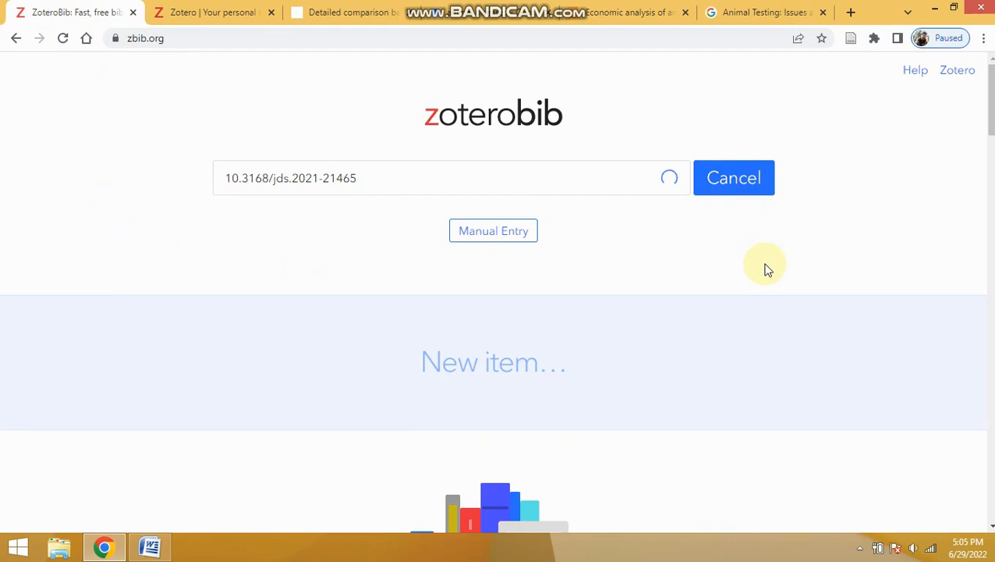
Examine the new milk article citation, its bibliography entry, and the options for editing, deleting, copying and exporting it.
{"action": "scroll", "coordinate": [765, 269], "scroll_direction": "down", "scroll_amount": 2}
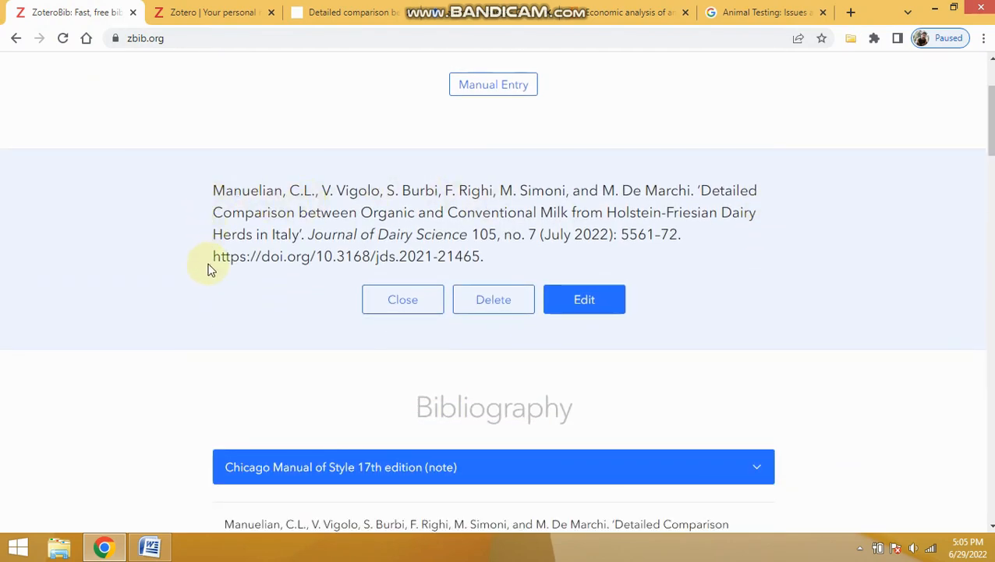
{"action": "scroll", "coordinate": [725, 272], "scroll_direction": "down", "scroll_amount": 3}
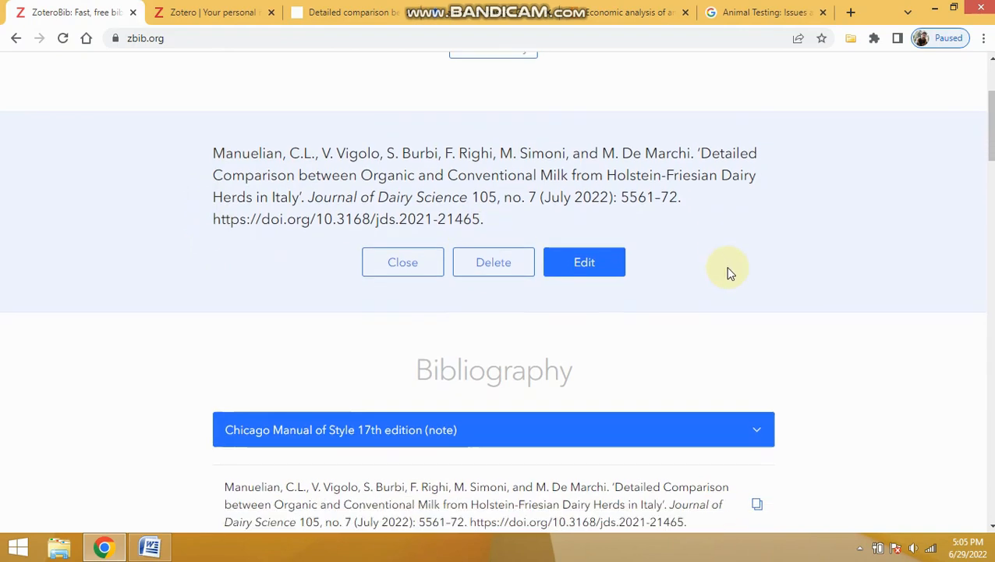
{"action": "scroll", "coordinate": [728, 273], "scroll_direction": "up", "scroll_amount": 2}
{"action": "scroll", "coordinate": [729, 274], "scroll_direction": "up", "scroll_amount": 2}
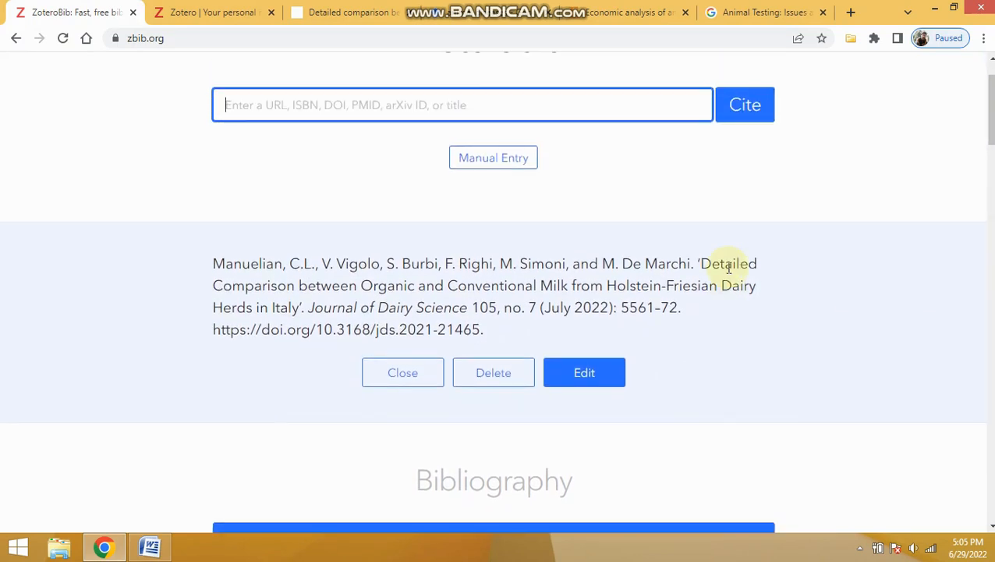
{"action": "scroll", "coordinate": [731, 273], "scroll_direction": "down", "scroll_amount": 1}
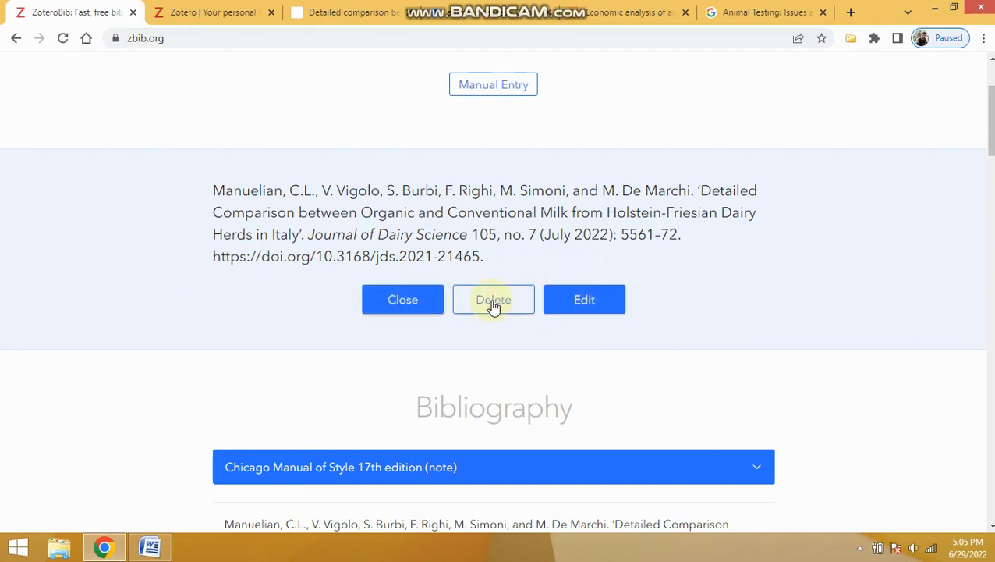
{"action": "scroll", "coordinate": [700, 282], "scroll_direction": "down", "scroll_amount": 3}
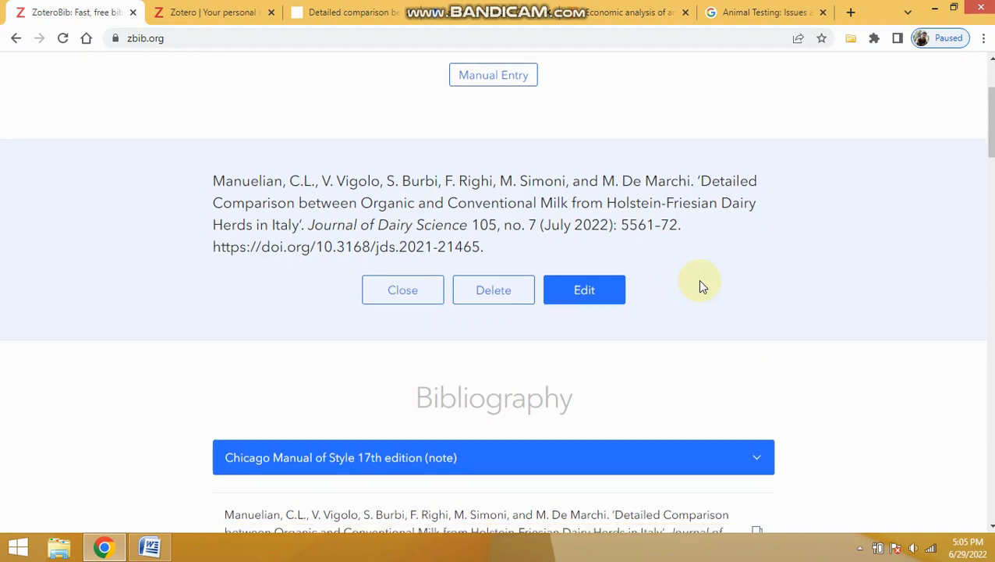
{"action": "scroll", "coordinate": [700, 284], "scroll_direction": "down", "scroll_amount": 2}
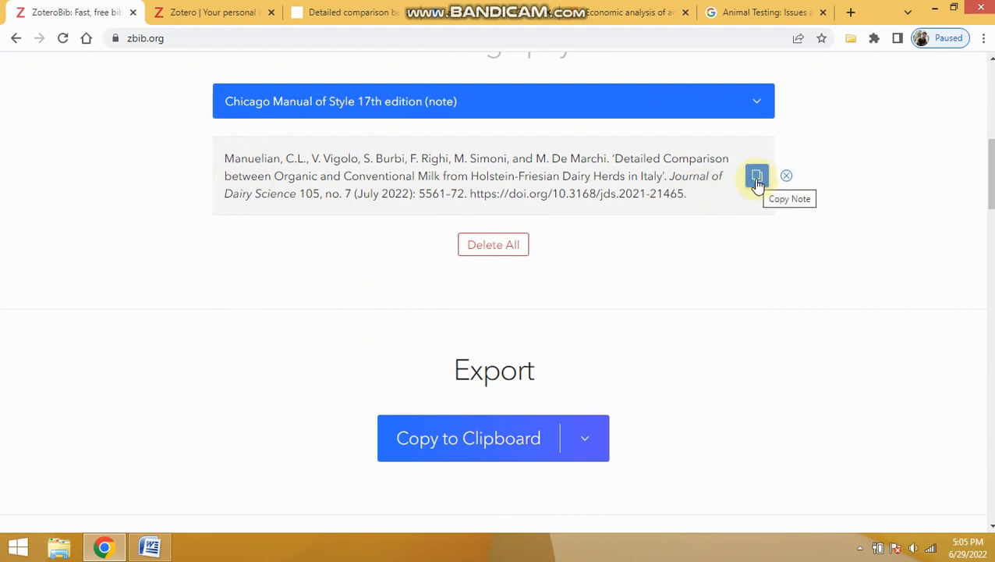
Switch the bibliography to the American Psychological Association 7th edition style and accept the conversion of titles to sentence case.
{"action": "left_click", "coordinate": [757, 103]}
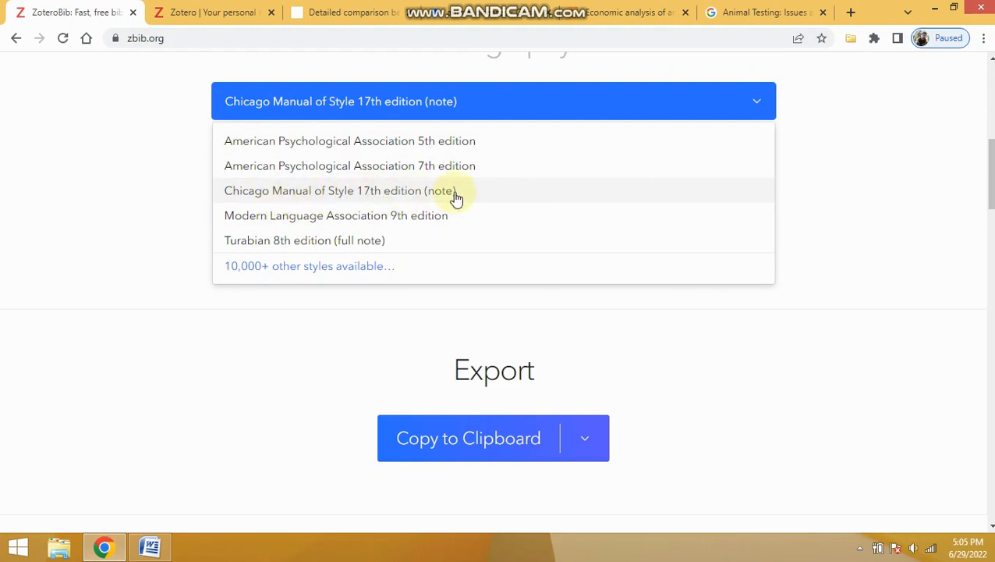
{"action": "left_click", "coordinate": [821, 223]}
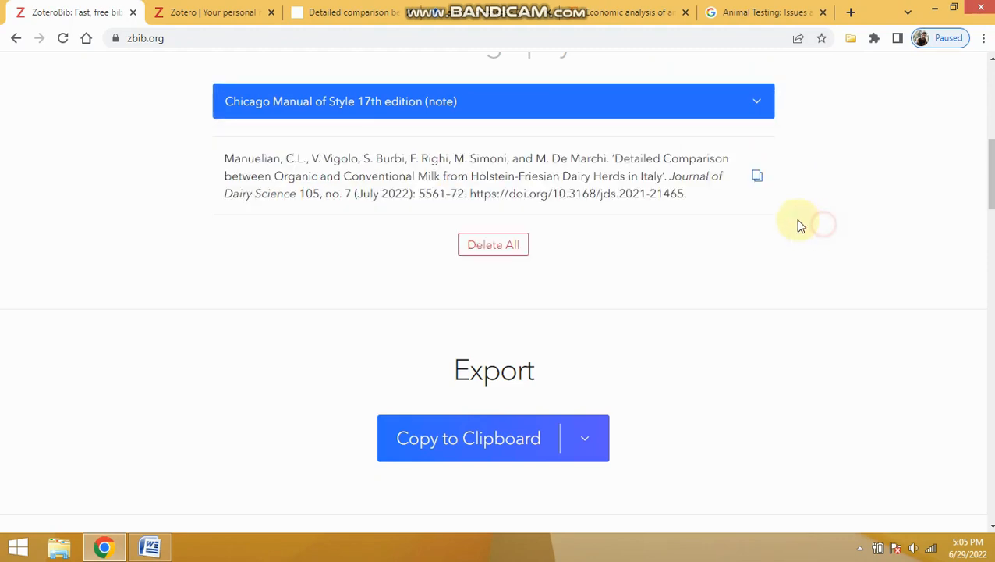
{"action": "left_click", "coordinate": [742, 114]}
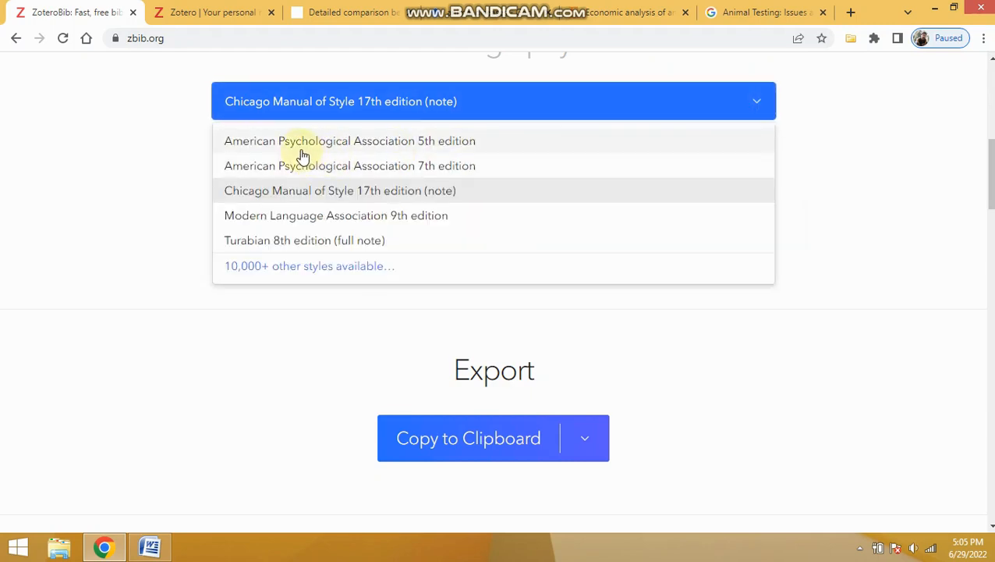
{"action": "left_click", "coordinate": [427, 168]}
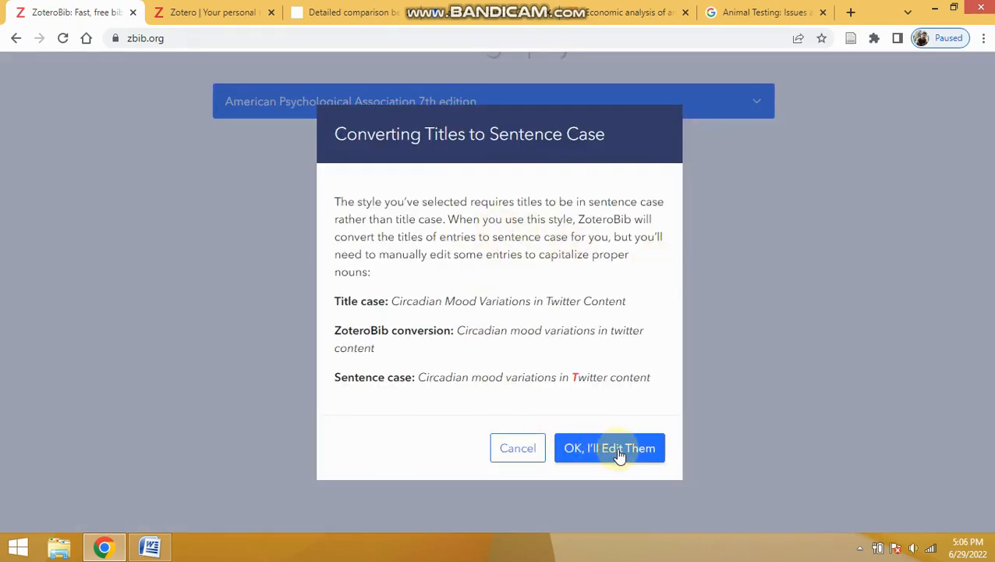
{"action": "left_click", "coordinate": [617, 451]}
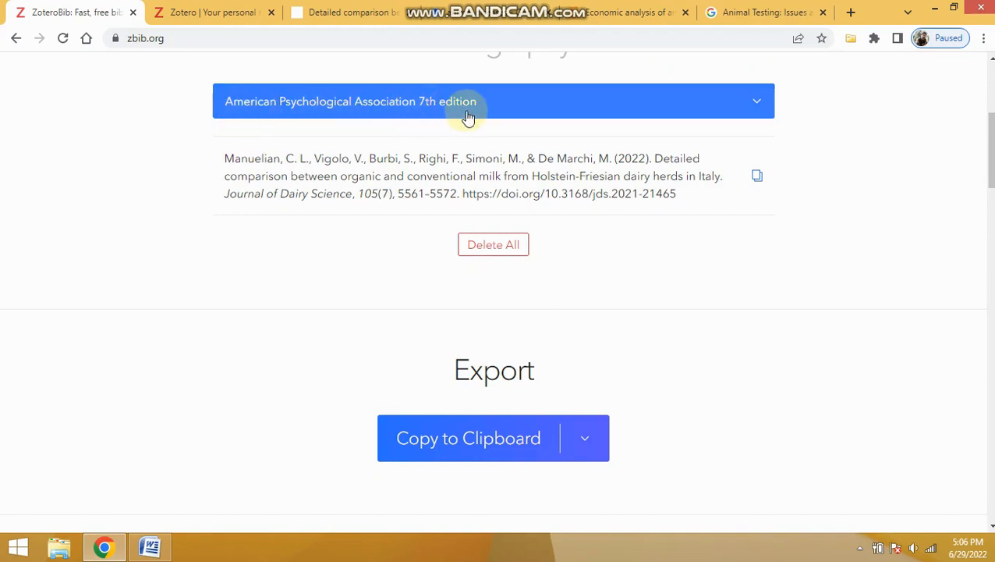
Search ZoteroBib's other citation styles for "apa" and look through the APA variants offered.
{"action": "left_click", "coordinate": [764, 103]}
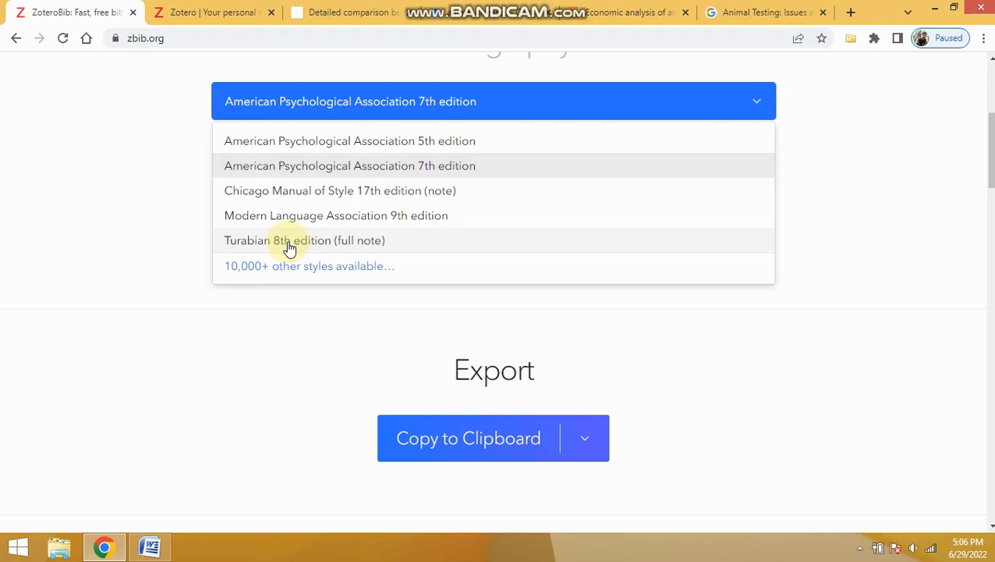
{"action": "left_click", "coordinate": [310, 269]}
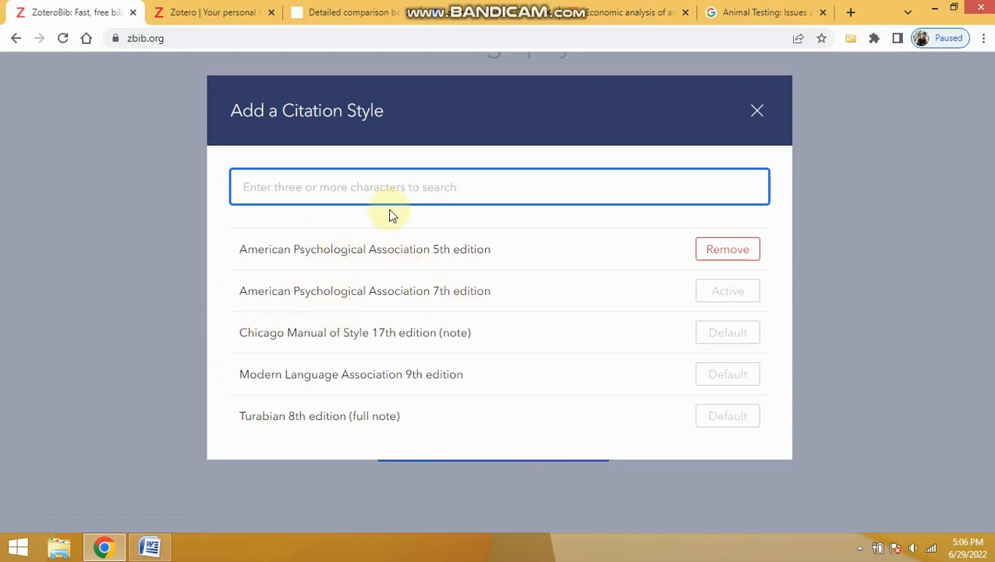
{"action": "left_click", "coordinate": [290, 186]}
{"action": "type", "text": "ap"}
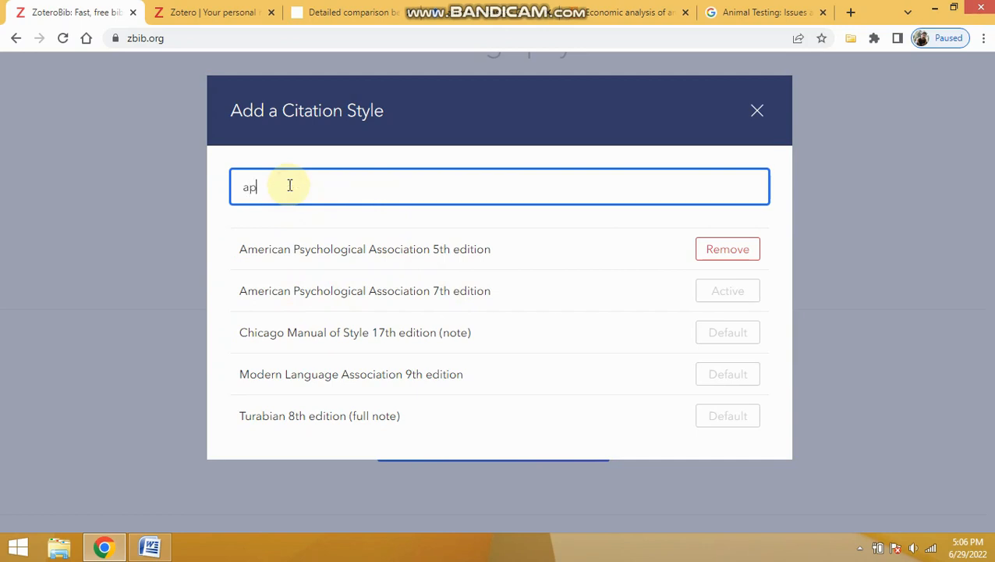
{"action": "type", "text": "a"}
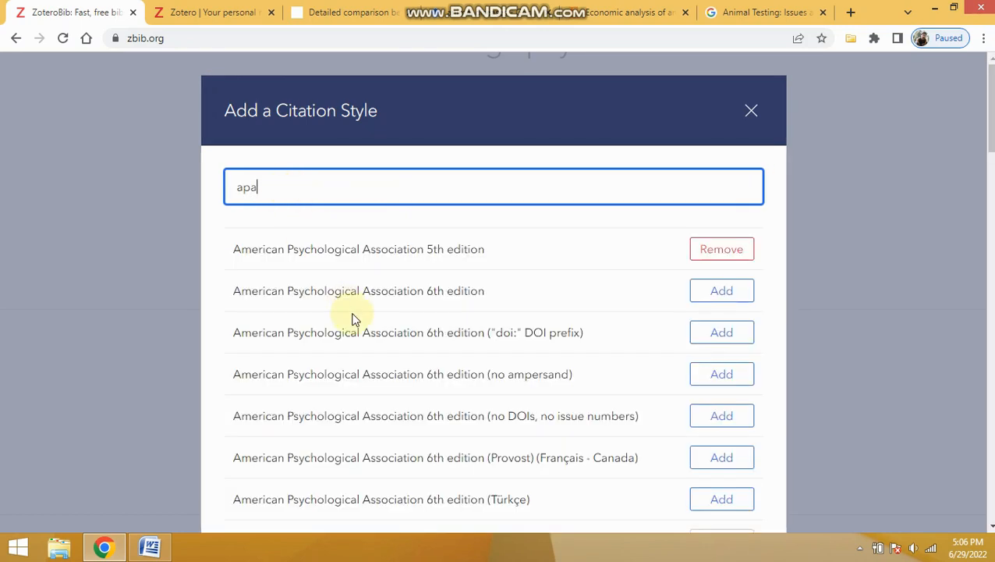
{"action": "scroll", "coordinate": [352, 320], "scroll_direction": "down", "scroll_amount": 5}
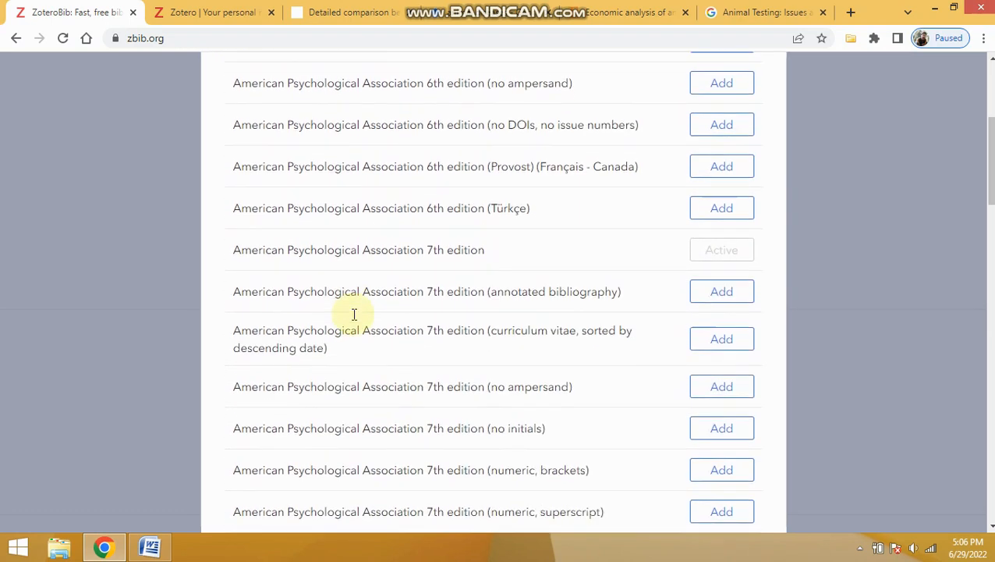
{"action": "scroll", "coordinate": [352, 320], "scroll_direction": "down", "scroll_amount": 15}
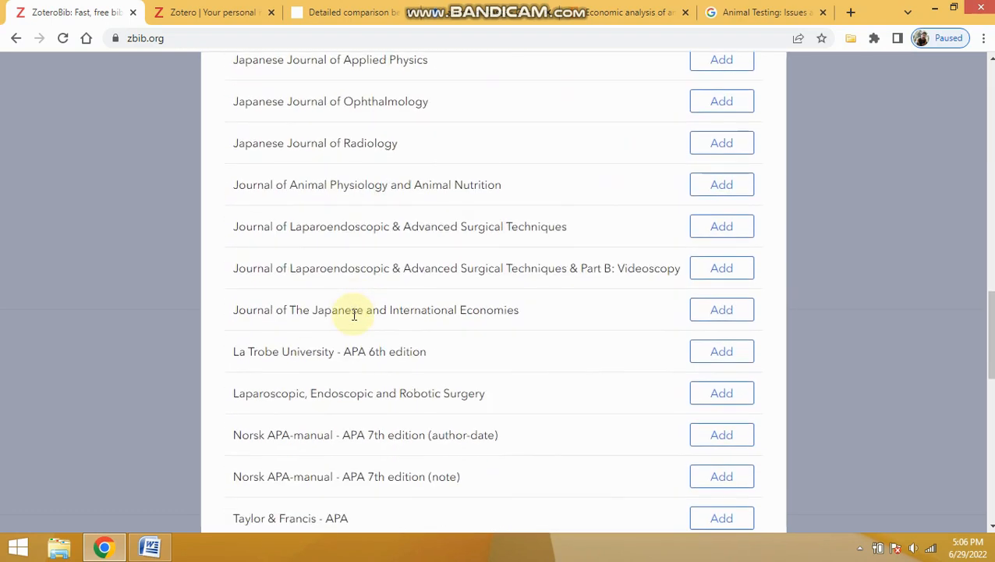
{"action": "scroll", "coordinate": [353, 314], "scroll_direction": "down", "scroll_amount": 7}
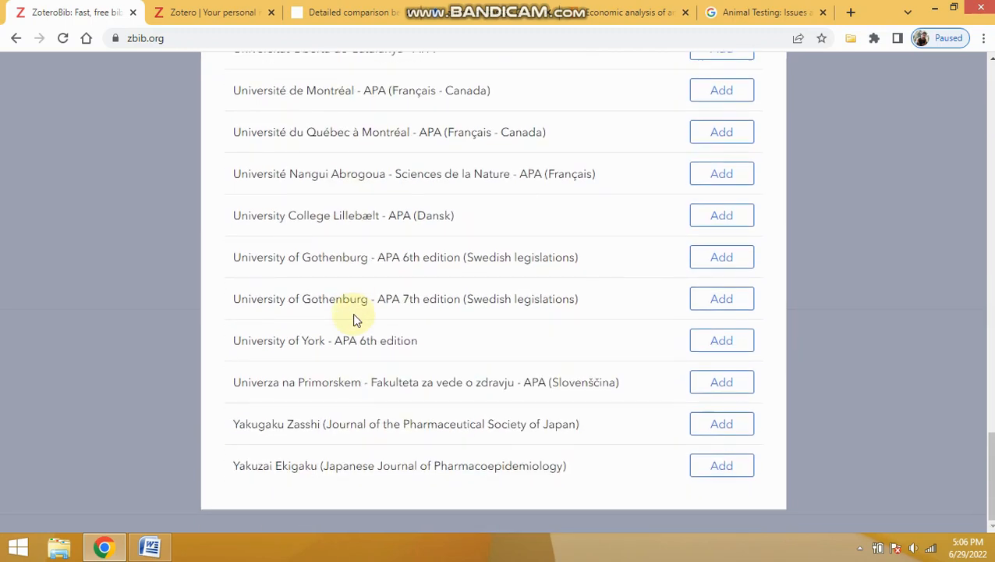
{"action": "scroll", "coordinate": [352, 313], "scroll_direction": "up", "scroll_amount": 14}
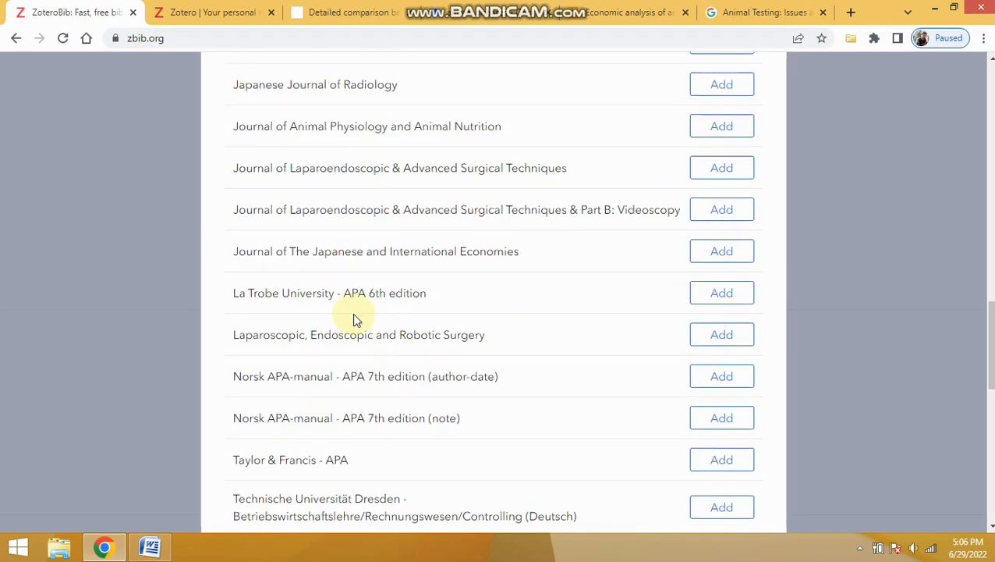
{"action": "scroll", "coordinate": [353, 313], "scroll_direction": "up", "scroll_amount": 6}
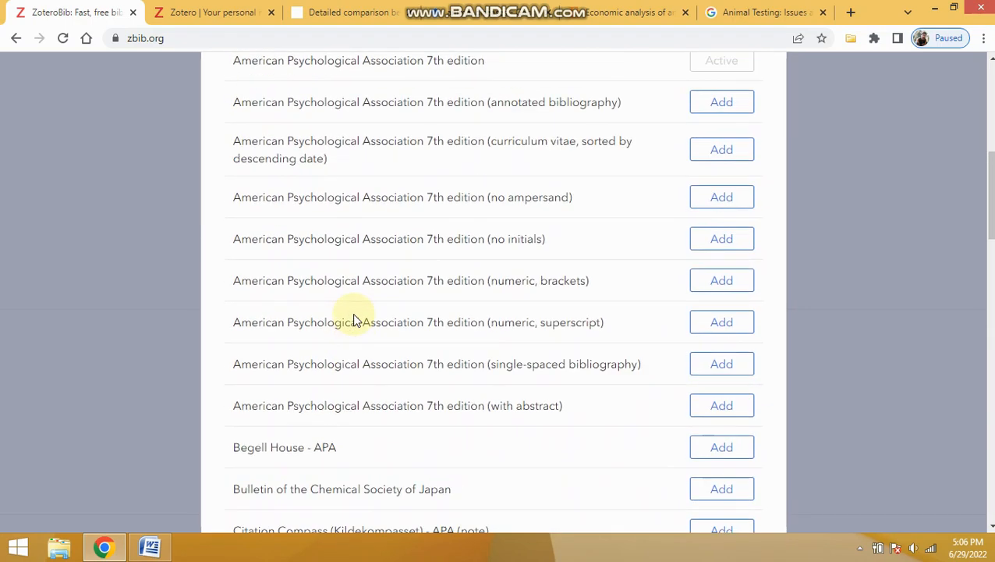
{"action": "scroll", "coordinate": [354, 319], "scroll_direction": "up", "scroll_amount": 1}
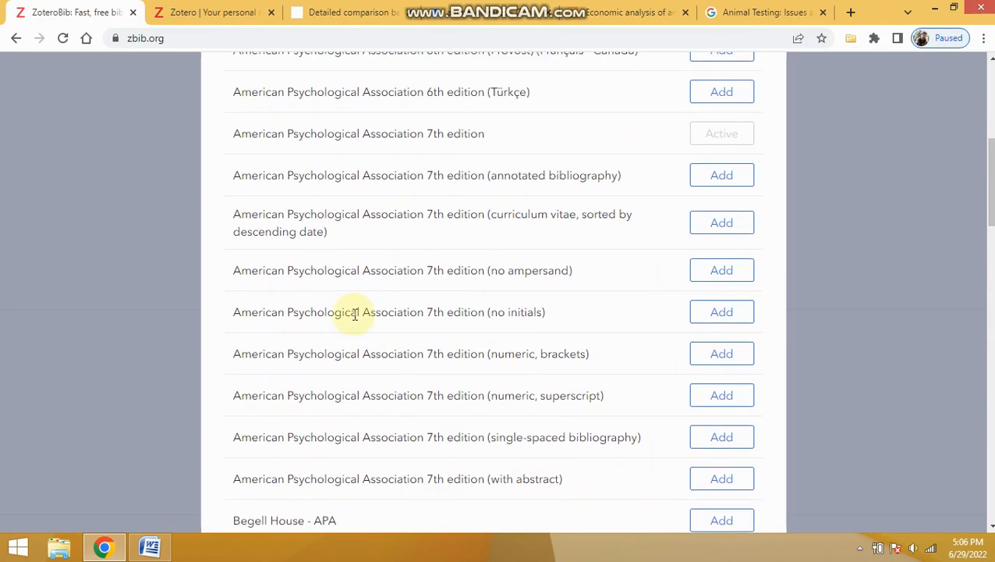
{"action": "scroll", "coordinate": [355, 314], "scroll_direction": "down", "scroll_amount": 2}
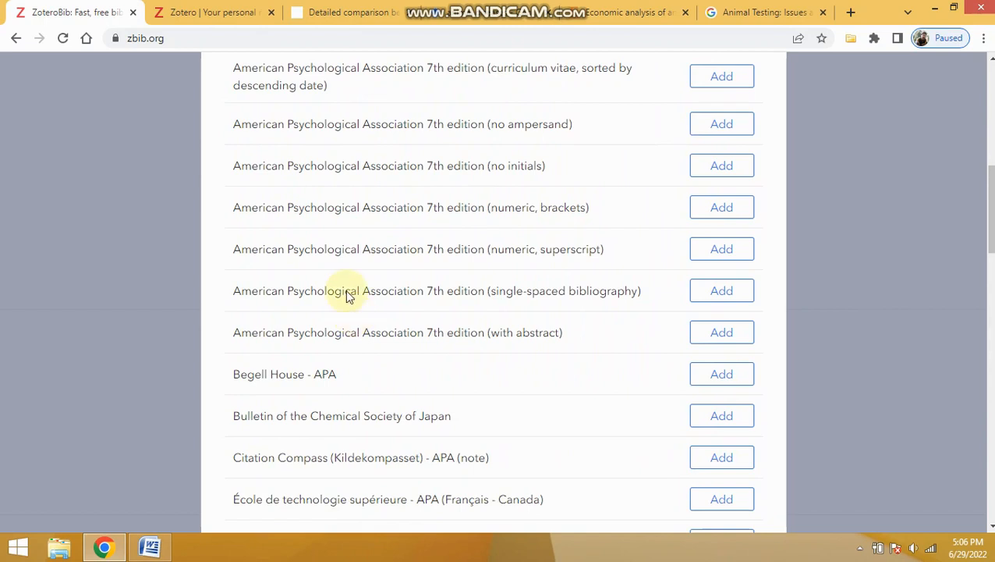
{"action": "scroll", "coordinate": [396, 316], "scroll_direction": "down", "scroll_amount": 4}
{"action": "scroll", "coordinate": [395, 312], "scroll_direction": "up", "scroll_amount": 2}
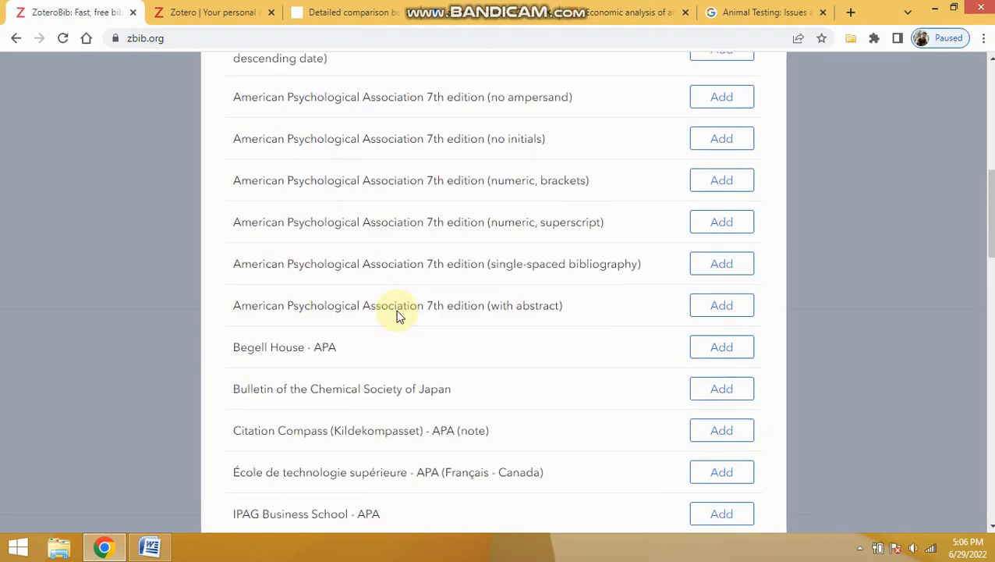
{"action": "scroll", "coordinate": [398, 314], "scroll_direction": "up", "scroll_amount": 10}
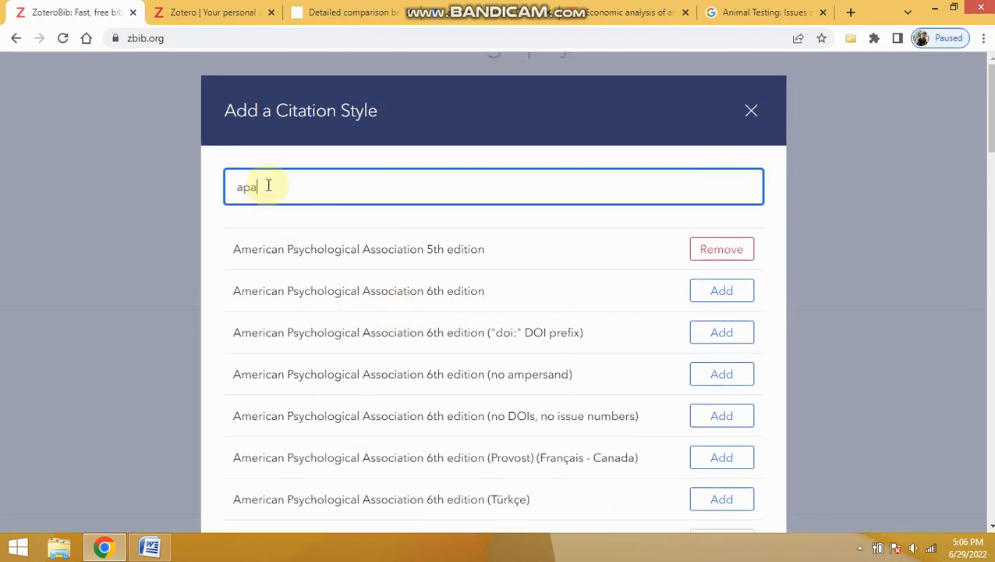
Search the citation styles for "chic", add Chicago Manual of Style 16th edition (full note), and keep it selected for the bibliography.
{"action": "key", "text": "BackSpace"}
{"action": "key", "text": "BackSpace"}
{"action": "key", "text": "BackSpace"}
{"action": "type", "text": "c"}
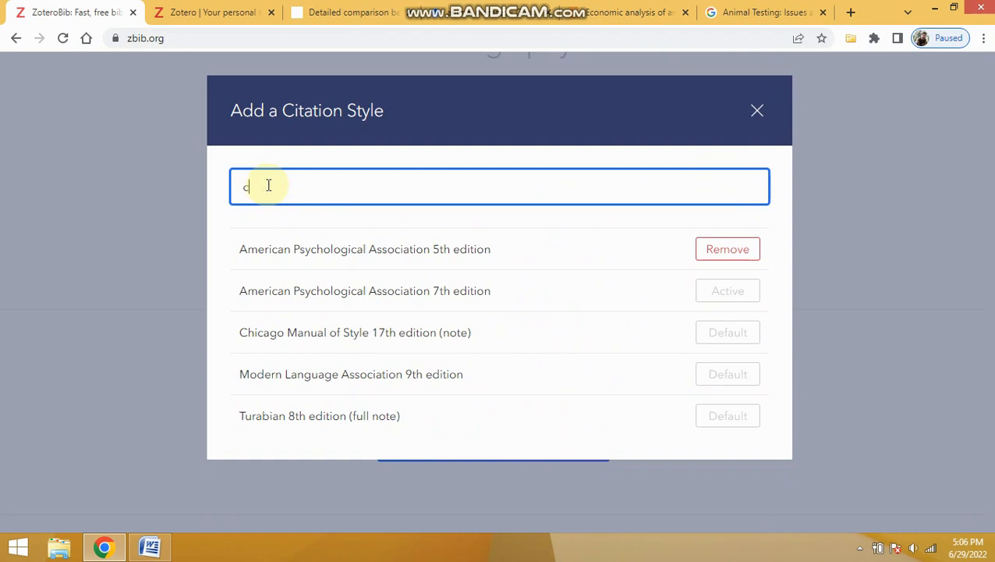
{"action": "type", "text": "hic"}
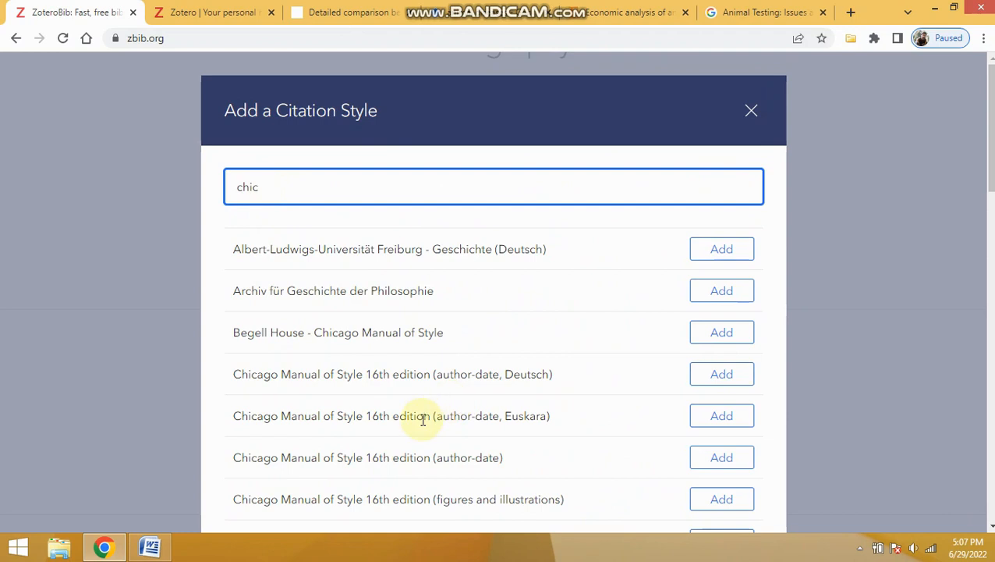
{"action": "scroll", "coordinate": [407, 431], "scroll_direction": "down", "scroll_amount": 2}
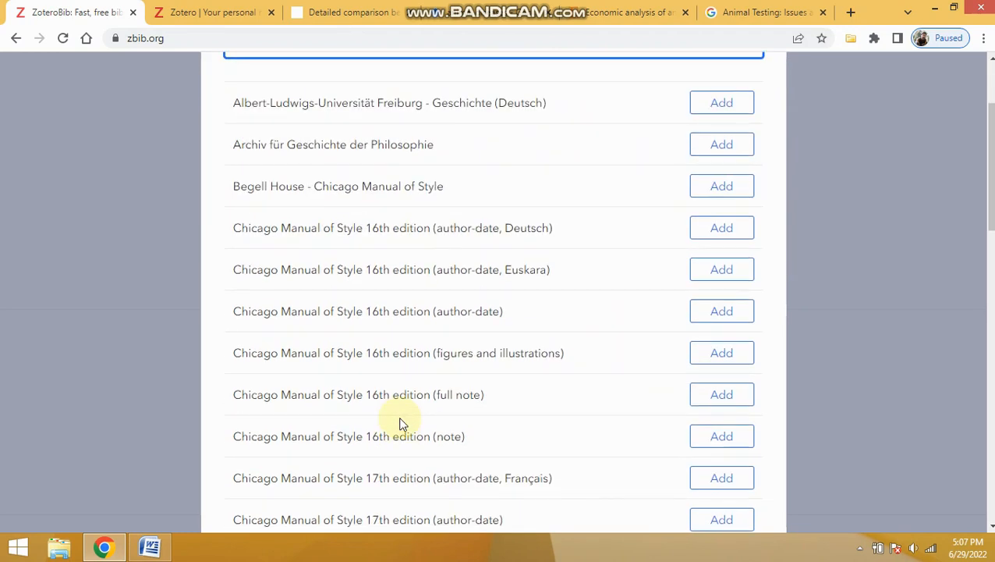
{"action": "left_click", "coordinate": [718, 398]}
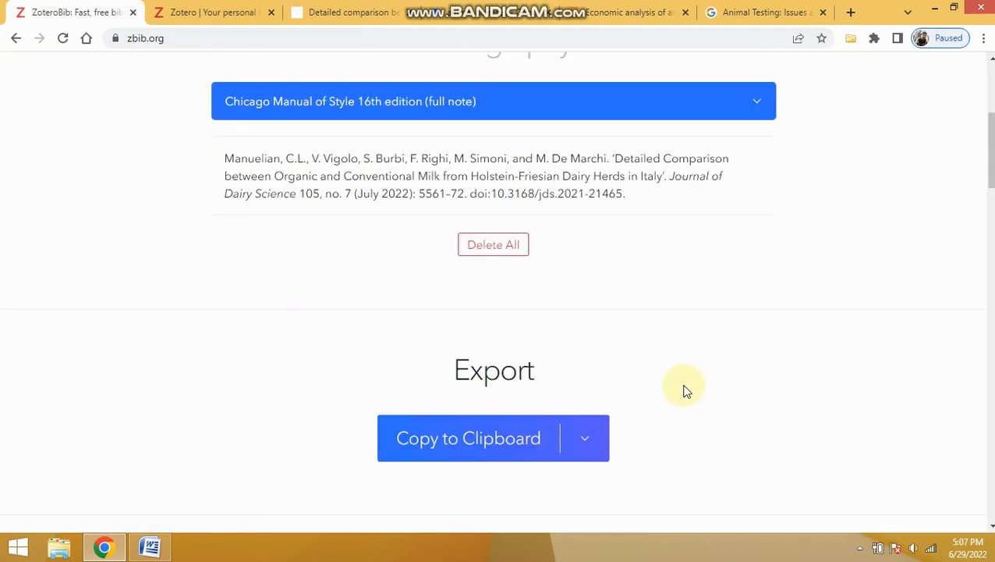
{"action": "scroll", "coordinate": [681, 390], "scroll_direction": "up", "scroll_amount": 2}
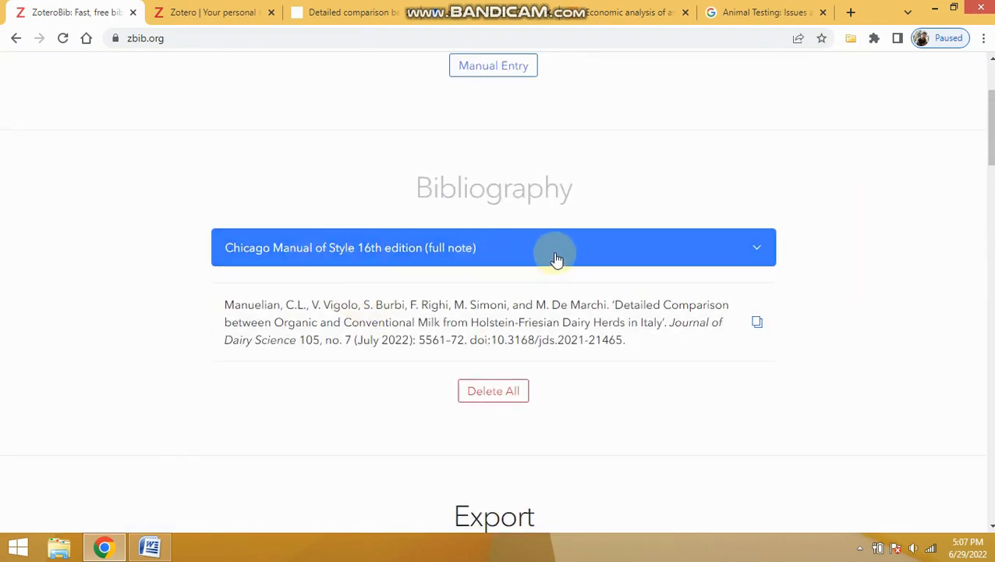
{"action": "left_click", "coordinate": [586, 249]}
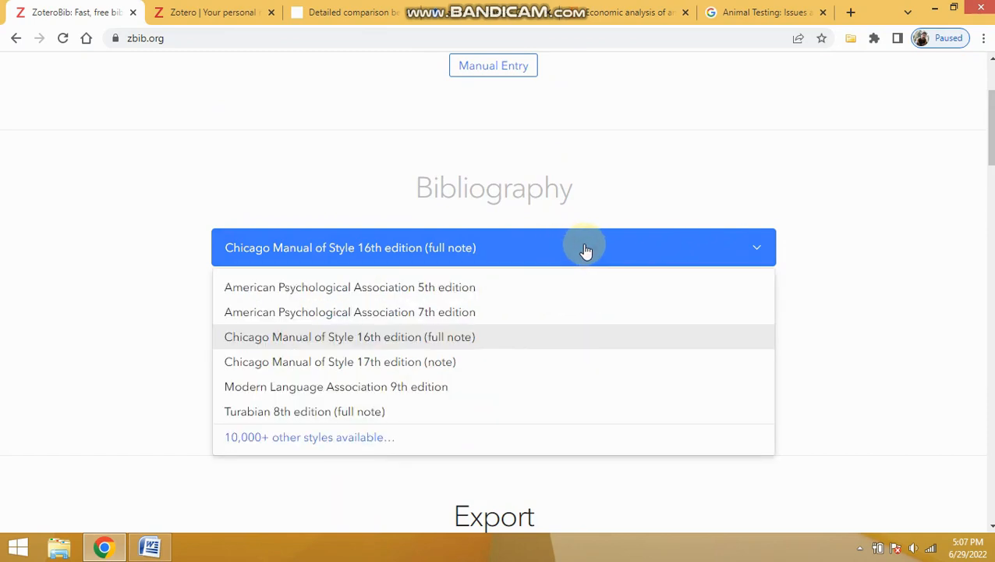
{"action": "left_click", "coordinate": [431, 342]}
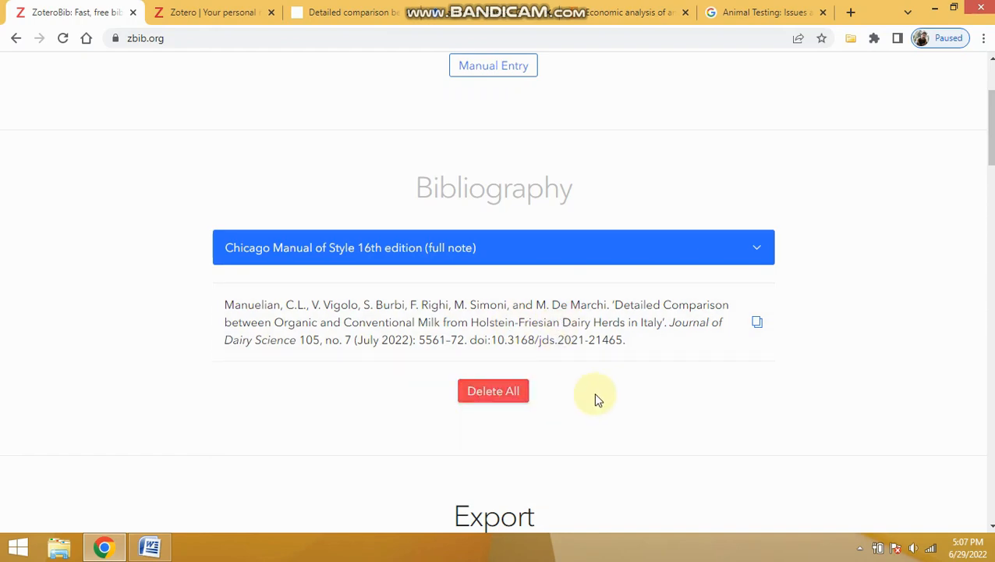
Review the milk article's DOI on its journal page and its formatted entry in the ZoteroBib bibliography.
{"action": "scroll", "coordinate": [596, 398], "scroll_direction": "up", "scroll_amount": 1}
{"action": "scroll", "coordinate": [596, 399], "scroll_direction": "up", "scroll_amount": 3}
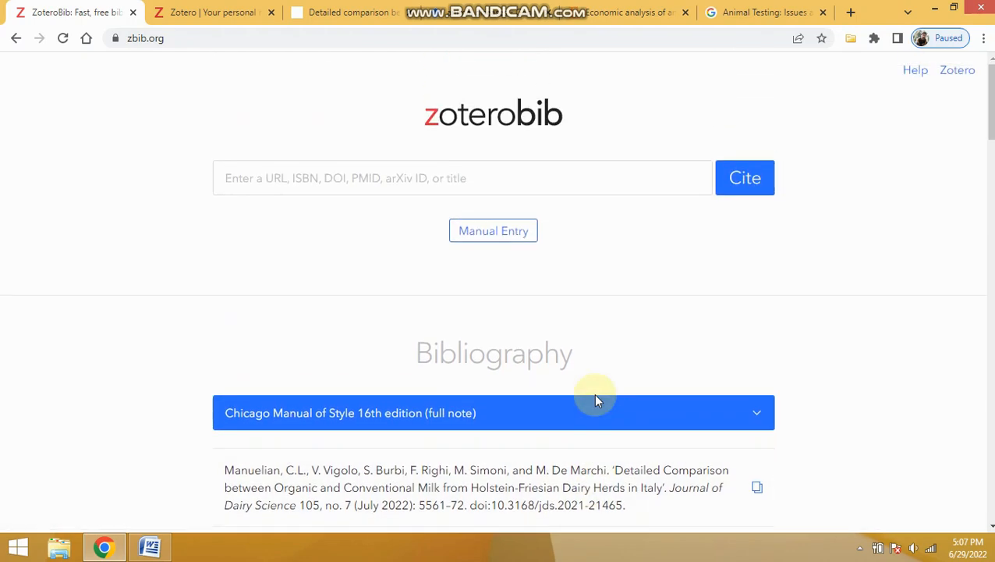
{"action": "left_click", "coordinate": [347, 12]}
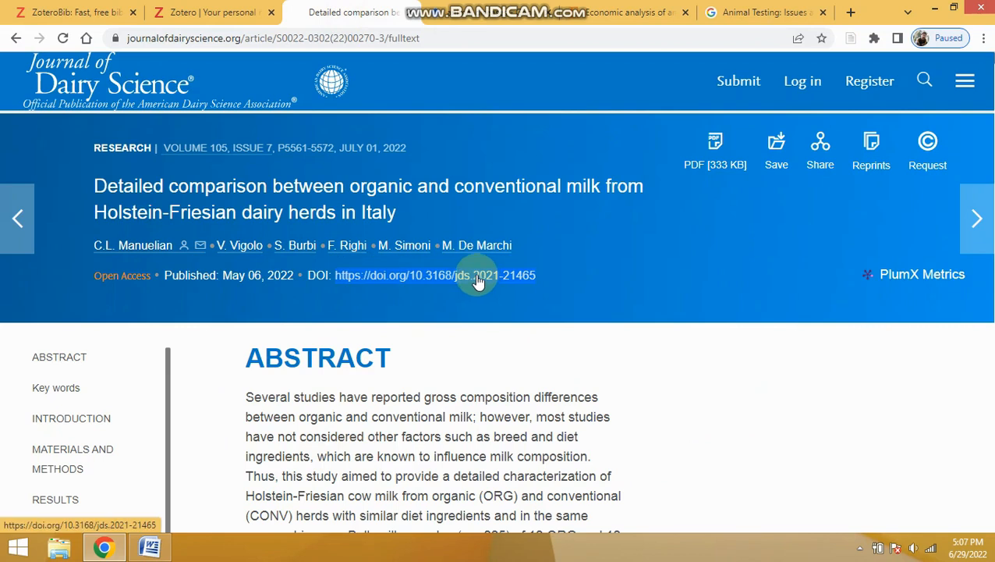
{"action": "left_click", "coordinate": [66, 12]}
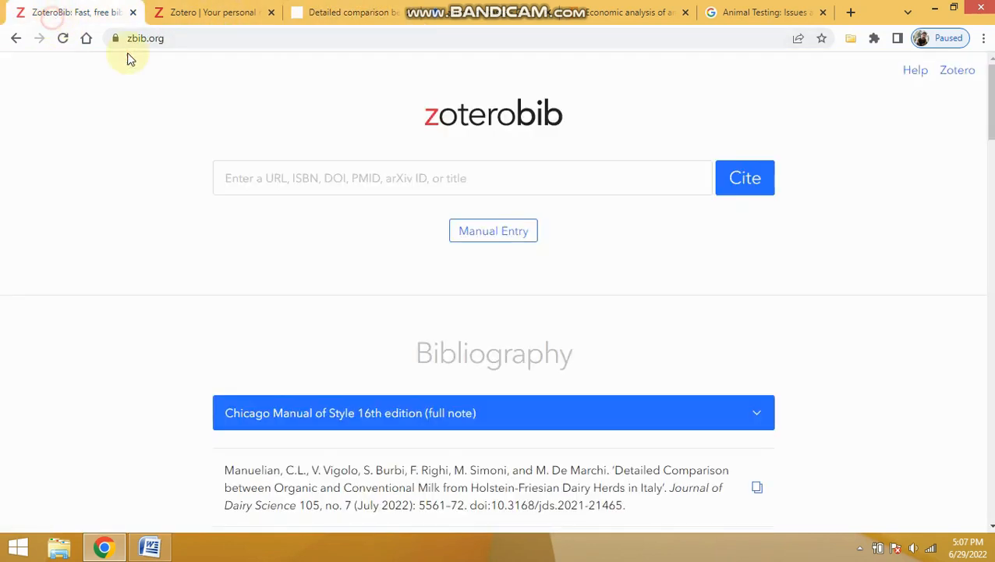
{"action": "scroll", "coordinate": [352, 351], "scroll_direction": "down", "scroll_amount": 3}
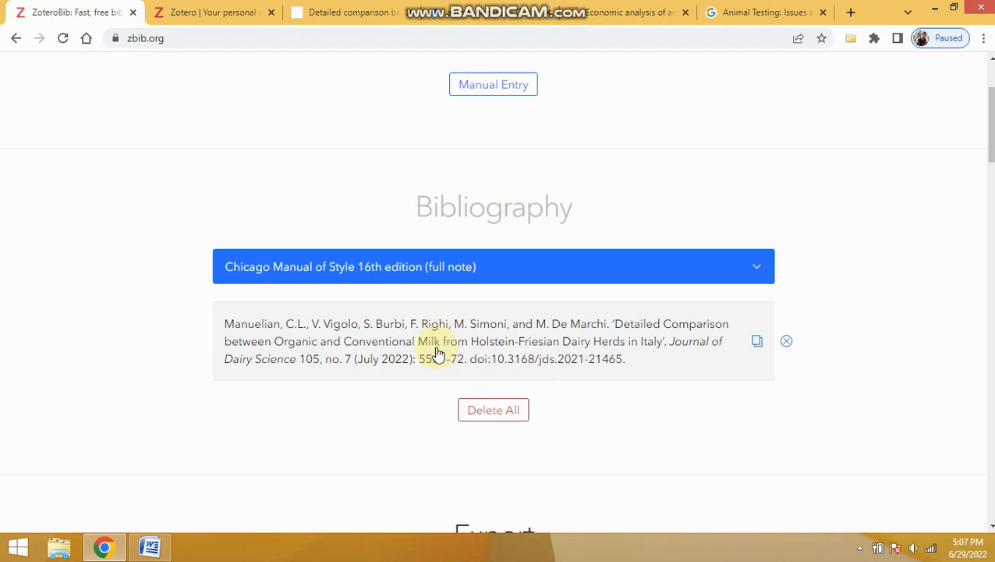
{"action": "scroll", "coordinate": [437, 354], "scroll_direction": "up", "scroll_amount": 2}
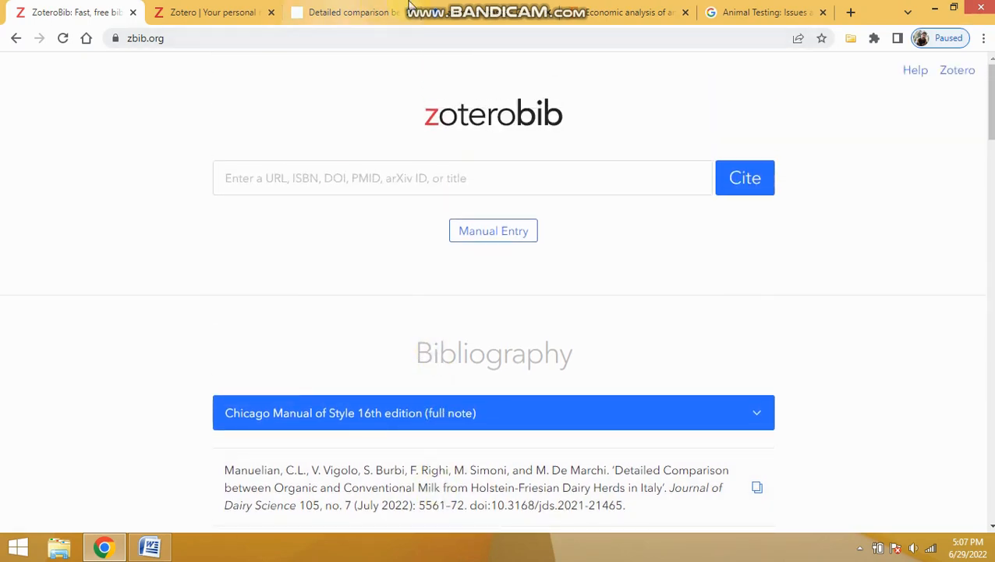
Copy the title "Infectious animal diseases: the wildlife/livestock interface." from the Google Scholar results for animal diseases.
{"action": "left_click", "coordinate": [457, 12]}
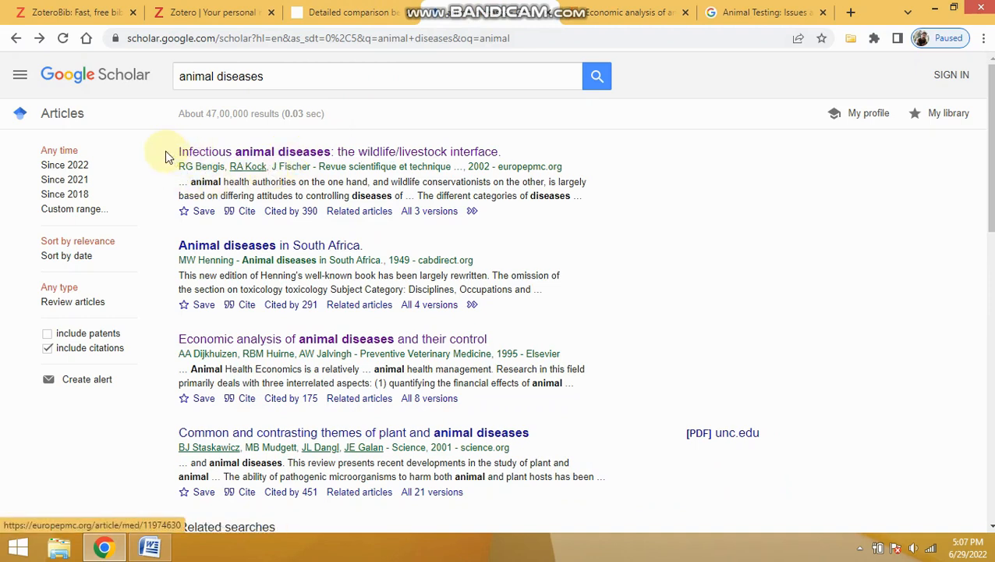
{"action": "left_click_drag", "start_coordinate": [178, 149], "coordinate": [500, 149]}
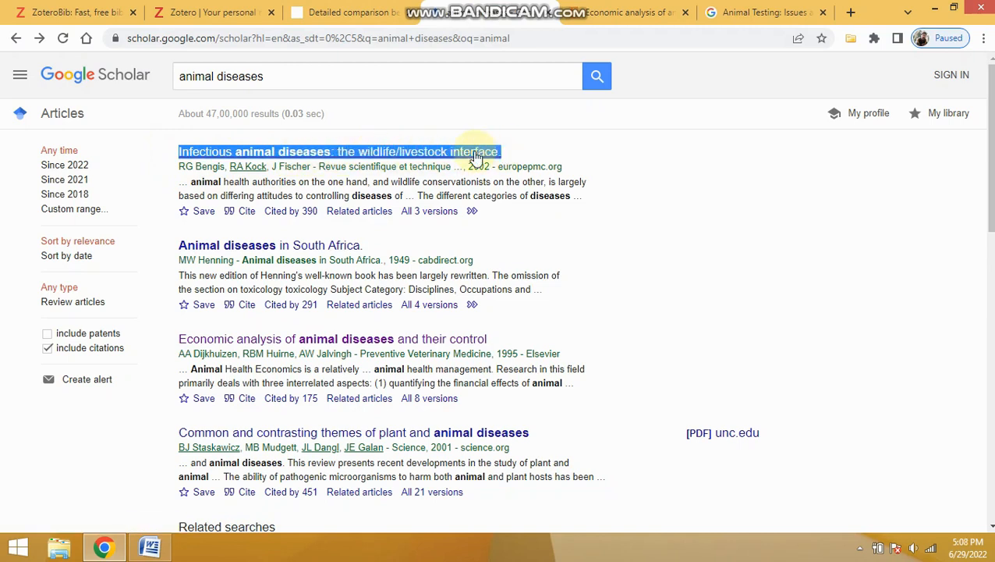
{"action": "right_click", "coordinate": [473, 151]}
{"action": "left_click", "coordinate": [521, 262]}
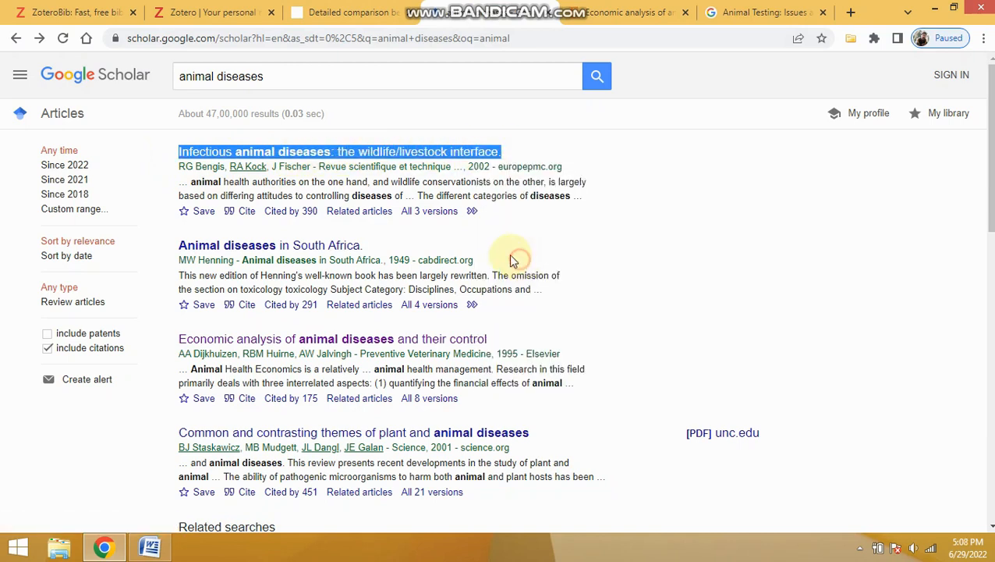
Paste the copied title into ZoteroBib's source search, cite it, and choose the matching 2002 journal article from Revue Scientifique et Technique de l'OIE.
{"action": "left_click", "coordinate": [93, 14]}
{"action": "left_click", "coordinate": [324, 179]}
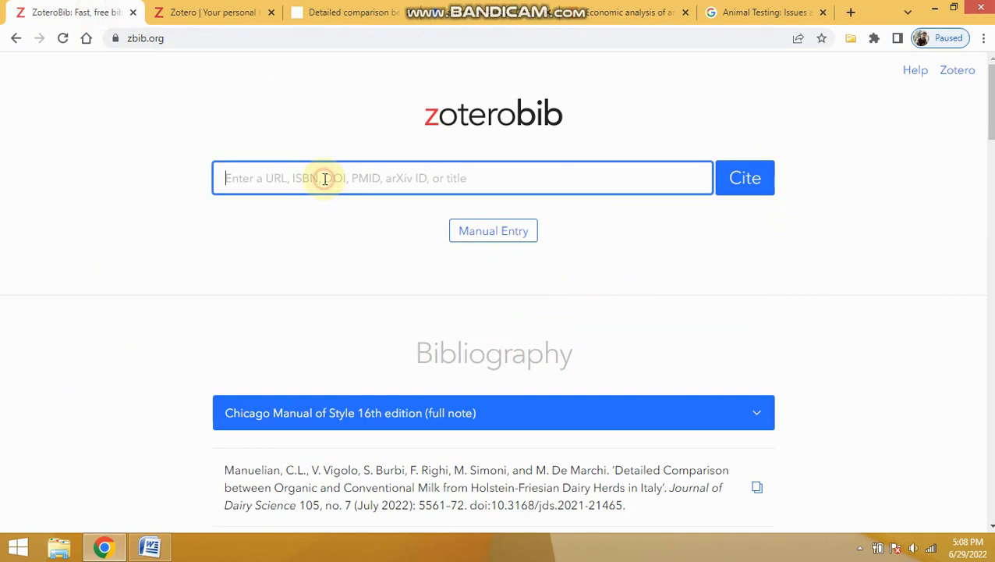
{"action": "right_click", "coordinate": [324, 181]}
{"action": "left_click", "coordinate": [360, 266]}
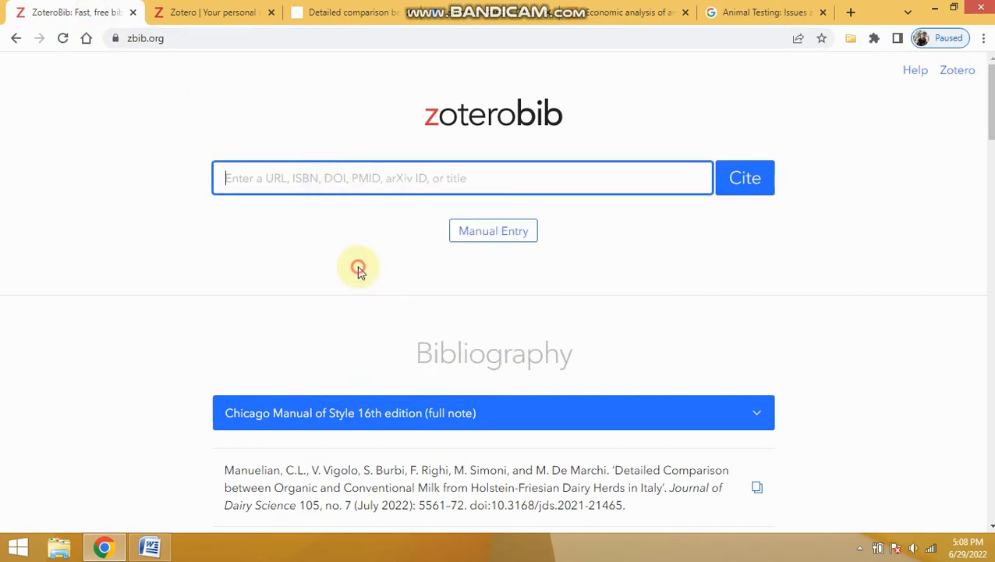
{"action": "left_click", "coordinate": [738, 187]}
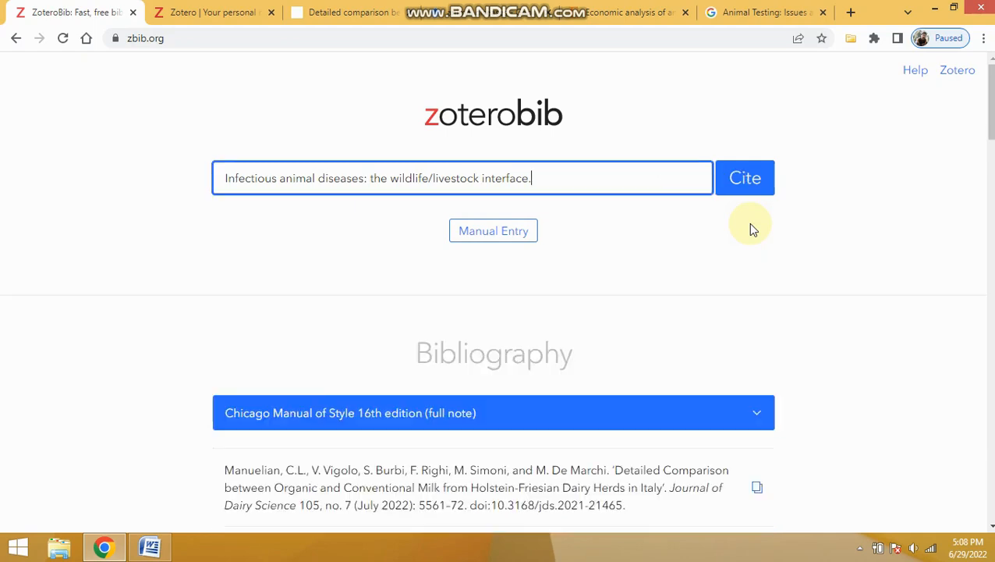
{"action": "scroll", "coordinate": [749, 222], "scroll_direction": "down", "scroll_amount": 3}
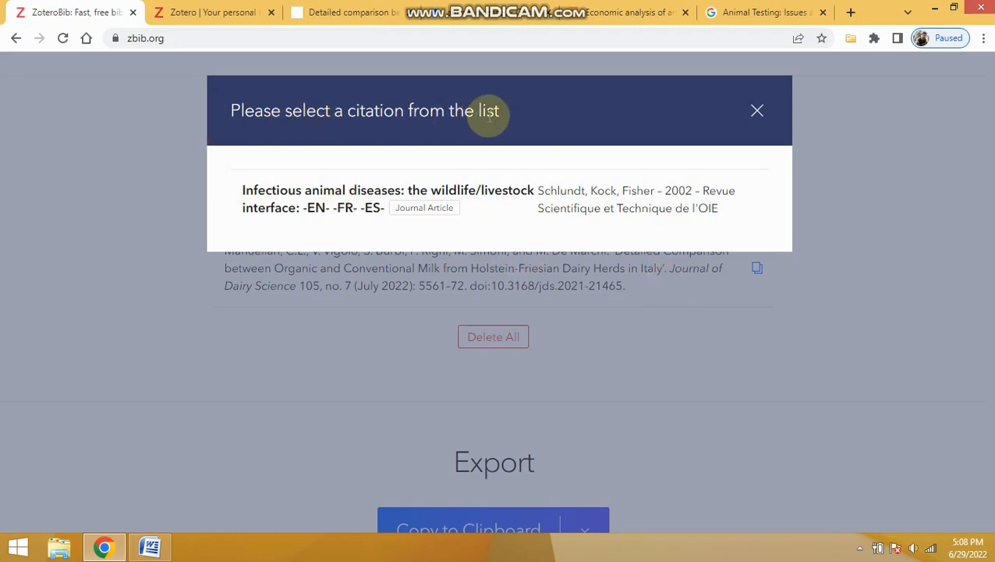
{"action": "left_click", "coordinate": [551, 196]}
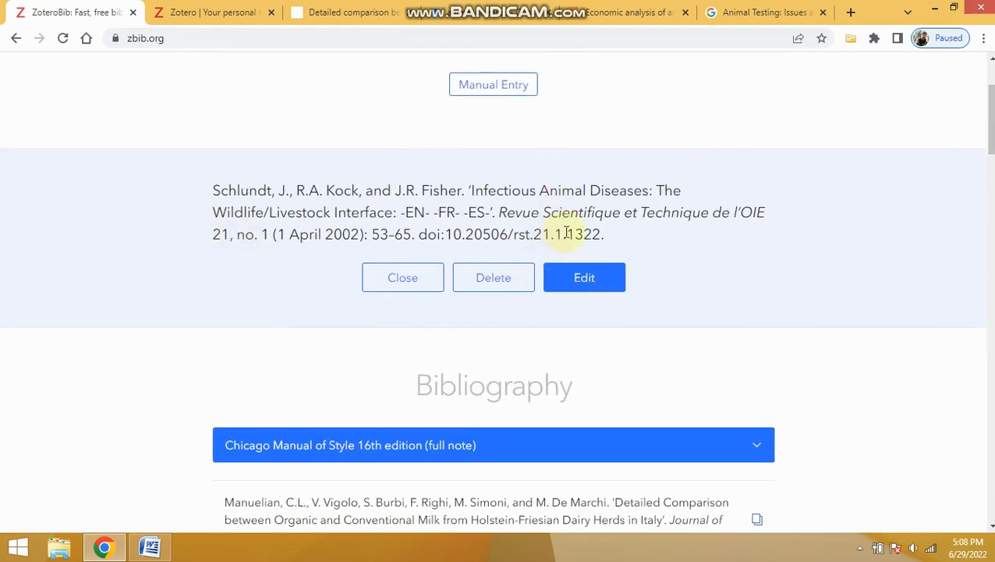
Compare the new infectious animal diseases citation with its Google Scholar result and check the entries in the ZoteroBib bibliography.
{"action": "left_click", "coordinate": [514, 17]}
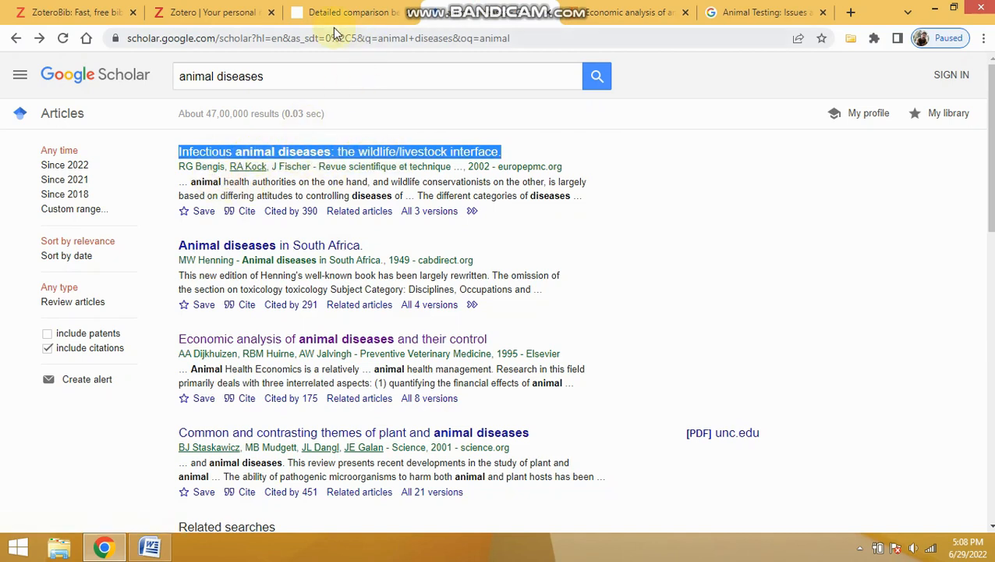
{"action": "left_click", "coordinate": [96, 17]}
{"action": "scroll", "coordinate": [490, 207], "scroll_direction": "down", "scroll_amount": 3}
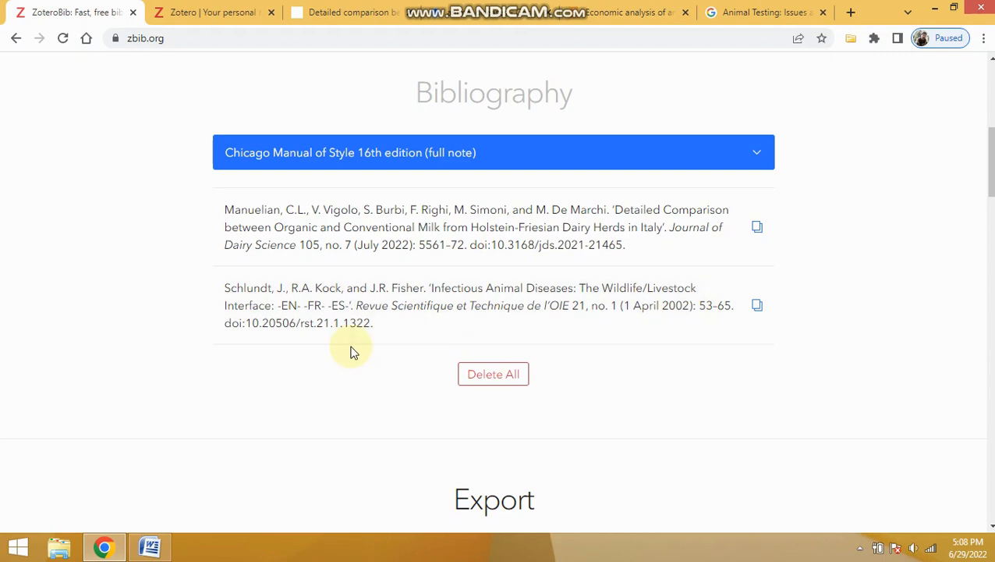
Change the bibliography's citation style to American Psychological Association 5th edition and accept the conversion of titles to sentence case.
{"action": "left_click", "coordinate": [527, 159]}
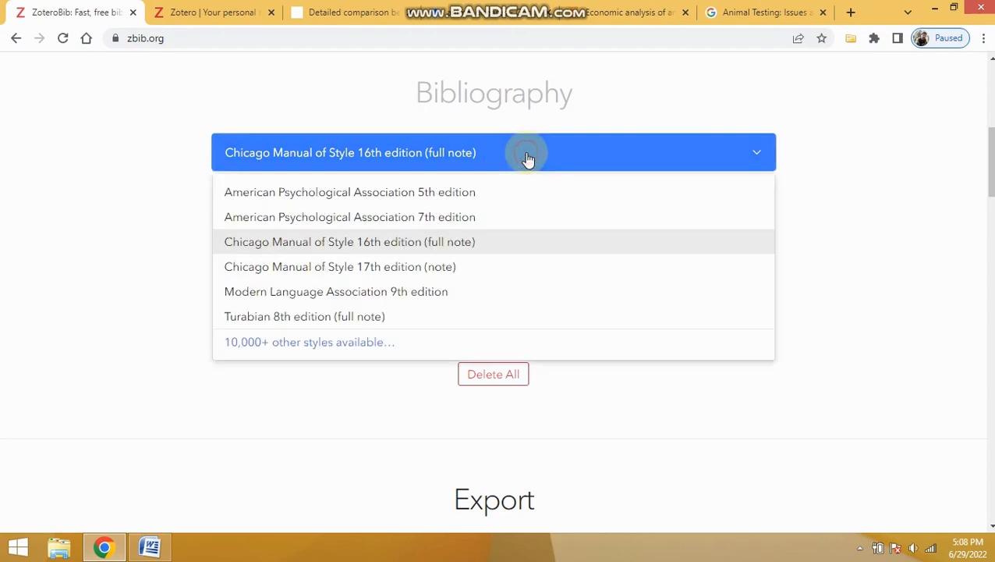
{"action": "left_click", "coordinate": [372, 199]}
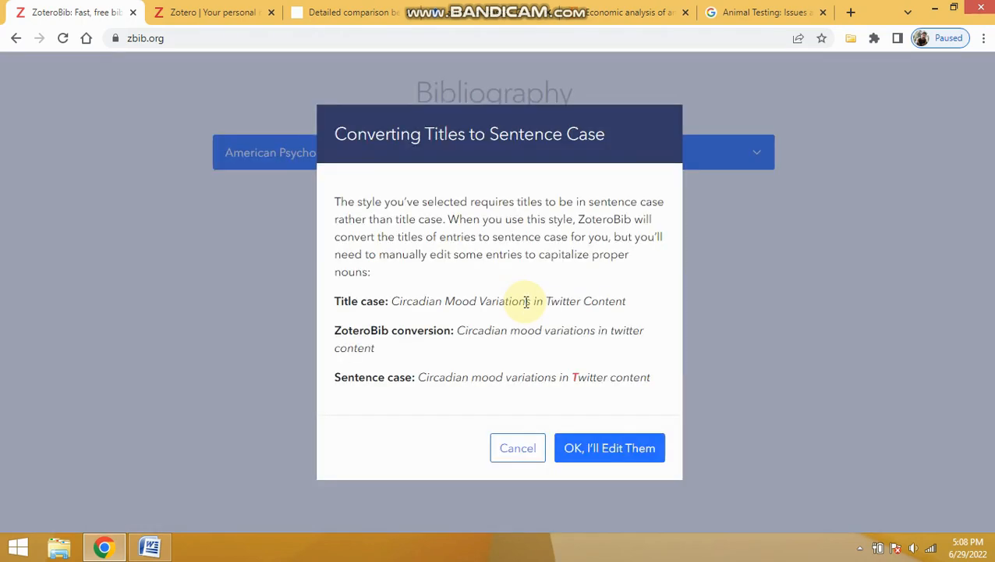
{"action": "left_click", "coordinate": [649, 451]}
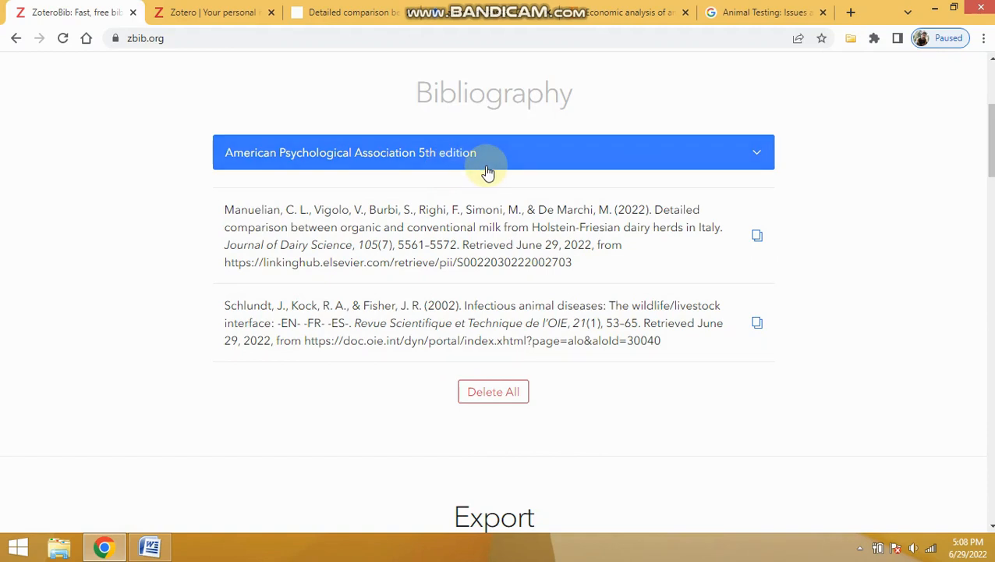
Copy the web address of the ScienceDirect article "Economic analysis of animal diseases and their control".
{"action": "scroll", "coordinate": [461, 220], "scroll_direction": "up", "scroll_amount": 3}
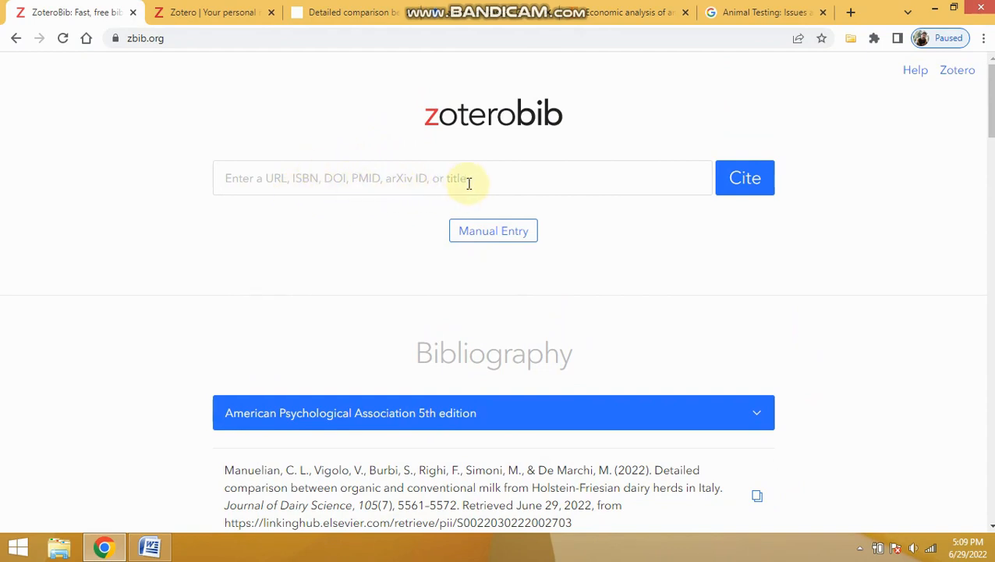
{"action": "left_click", "coordinate": [628, 14]}
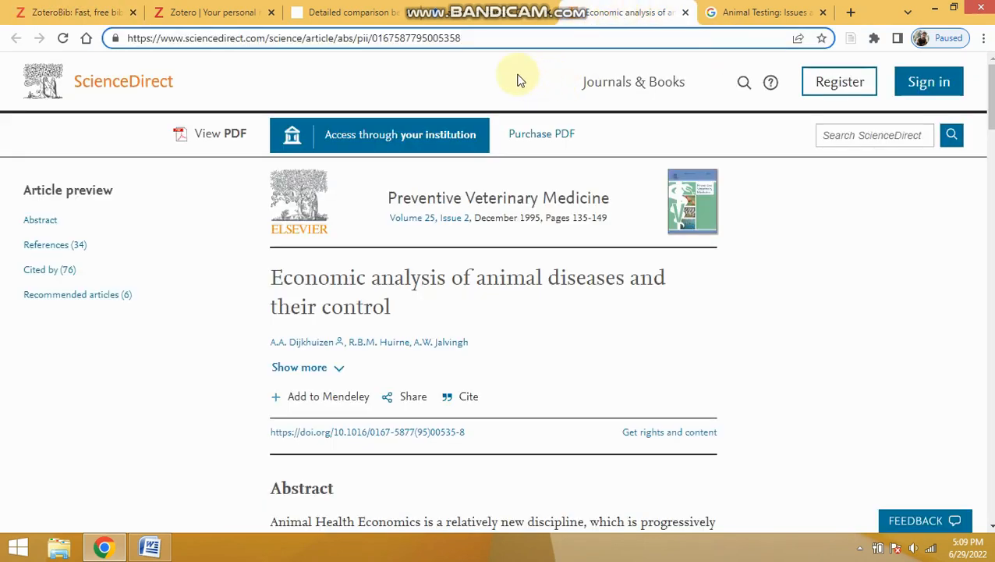
{"action": "left_click", "coordinate": [489, 38]}
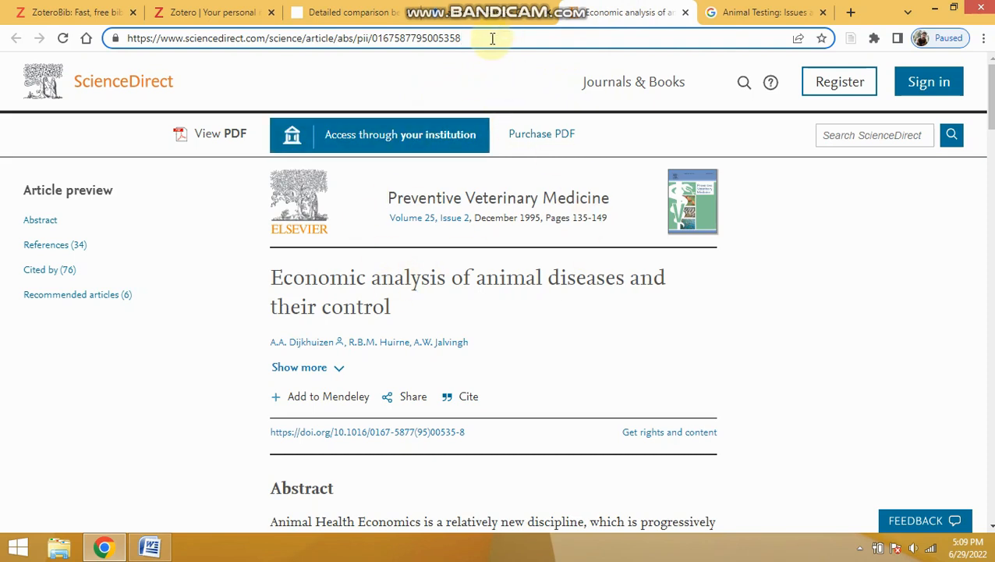
{"action": "left_click_drag", "start_coordinate": [492, 38], "coordinate": [133, 40]}
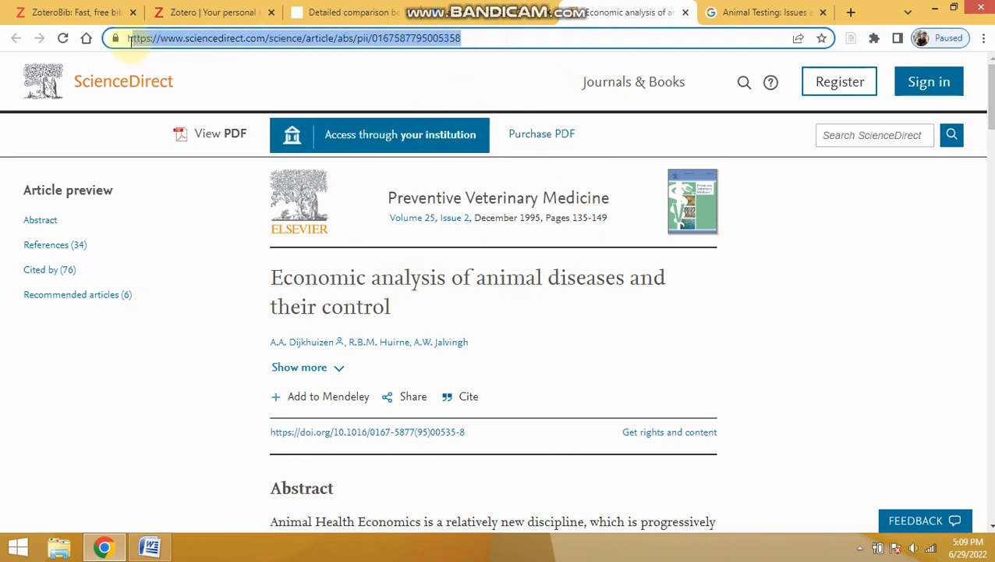
{"action": "right_click", "coordinate": [178, 39]}
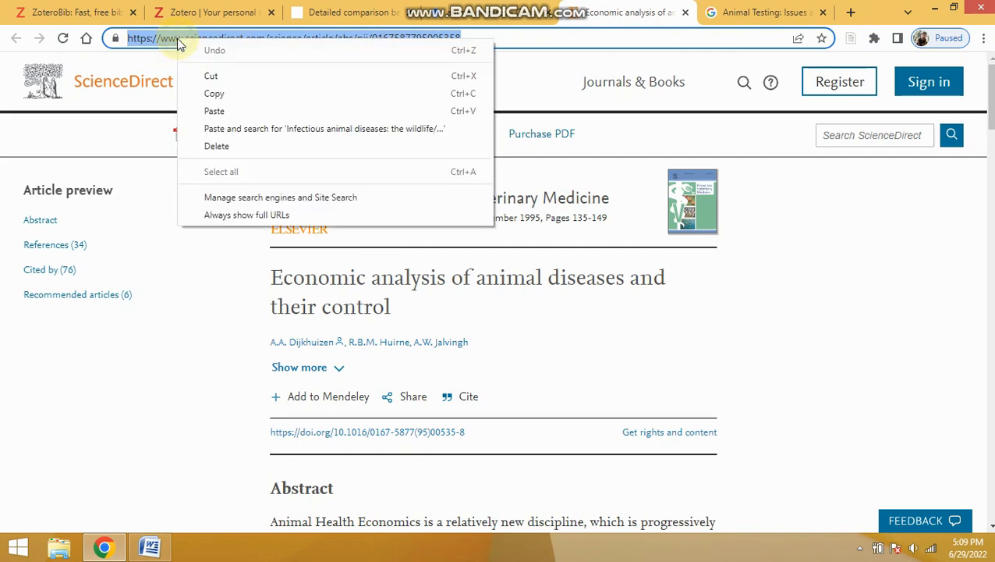
{"action": "left_click", "coordinate": [214, 95]}
Paste the copied ScienceDirect URL into ZoteroBib's source search and cite the article in the bibliography.
{"action": "left_click", "coordinate": [82, 13]}
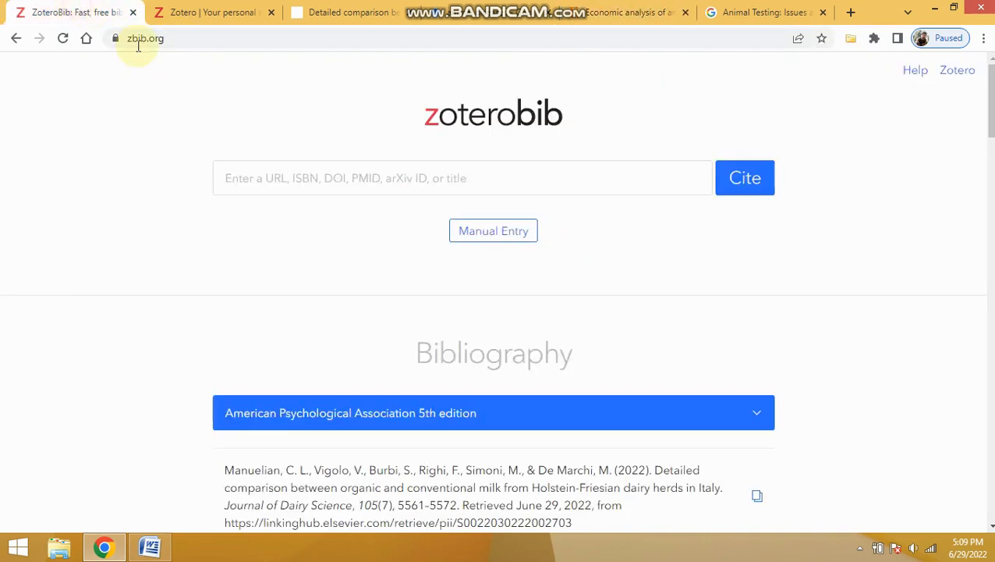
{"action": "left_click", "coordinate": [281, 171]}
{"action": "right_click", "coordinate": [280, 169]}
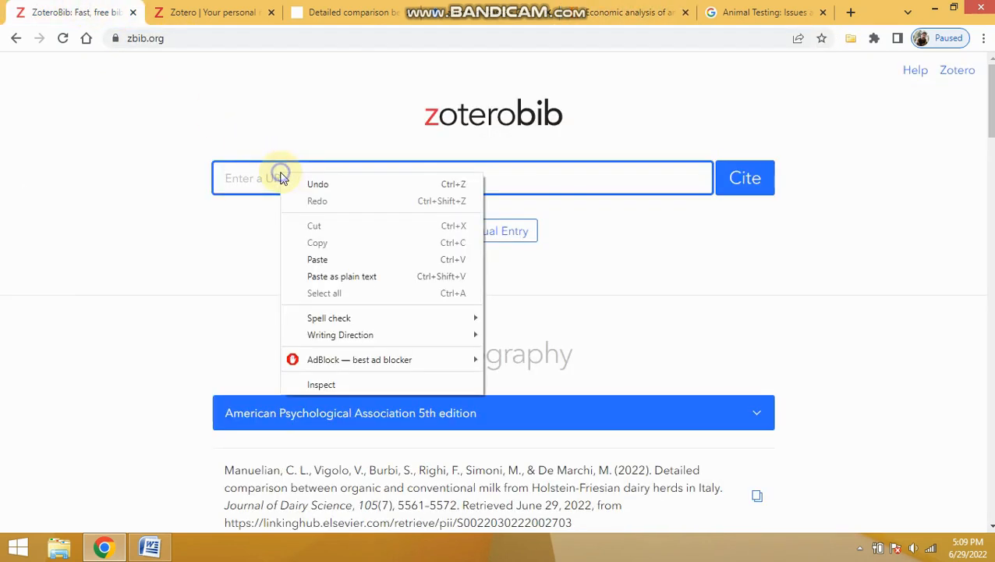
{"action": "left_click", "coordinate": [320, 259]}
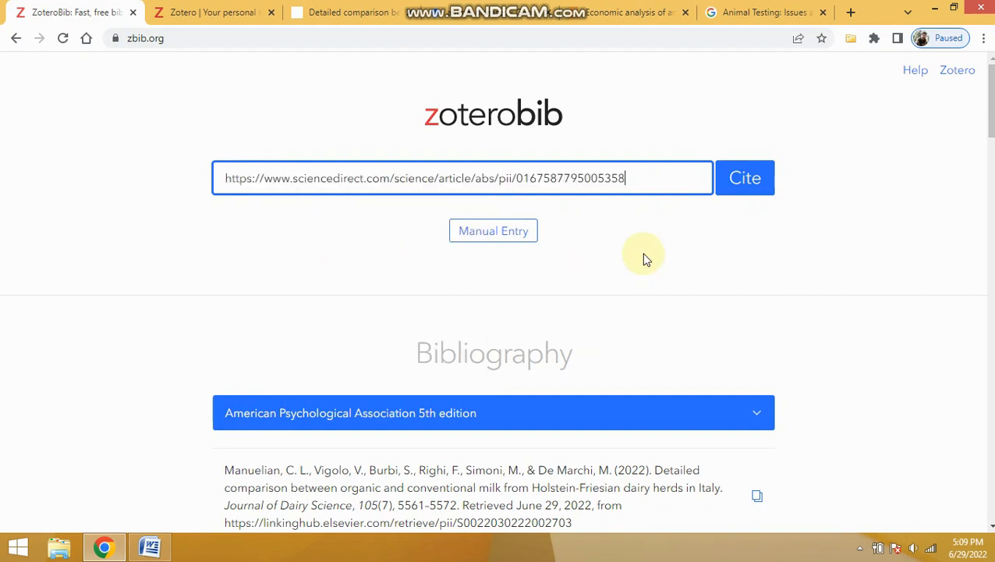
{"action": "left_click", "coordinate": [745, 178]}
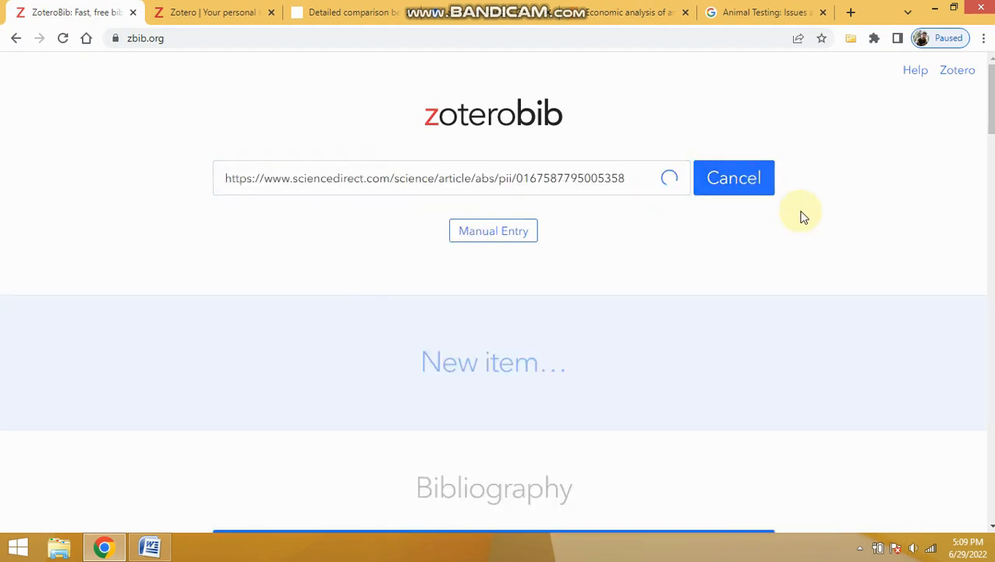
{"action": "scroll", "coordinate": [803, 217], "scroll_direction": "down", "scroll_amount": 7}
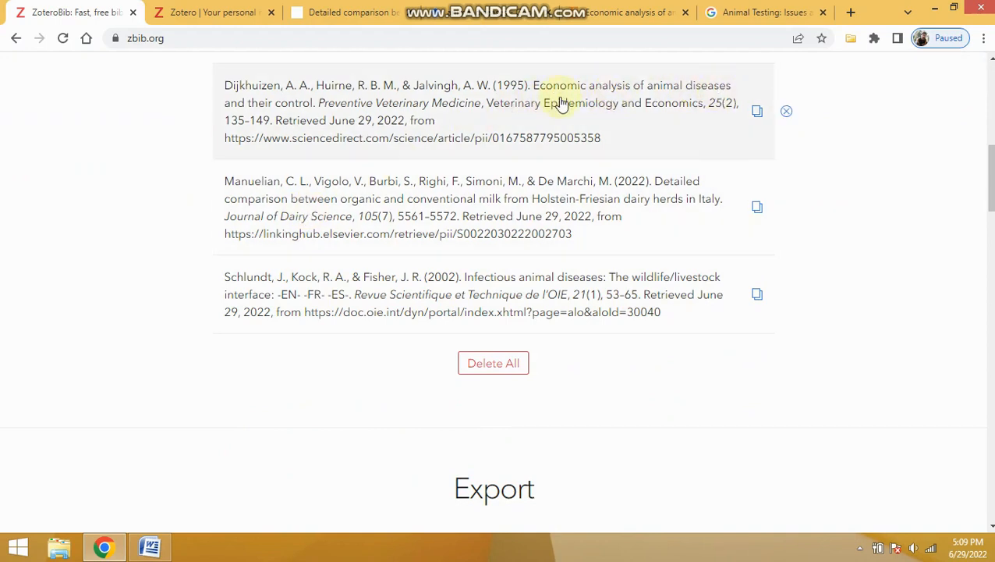
Compare the new economic analysis citation in ZoteroBib with its ScienceDirect article page.
{"action": "left_click", "coordinate": [624, 12]}
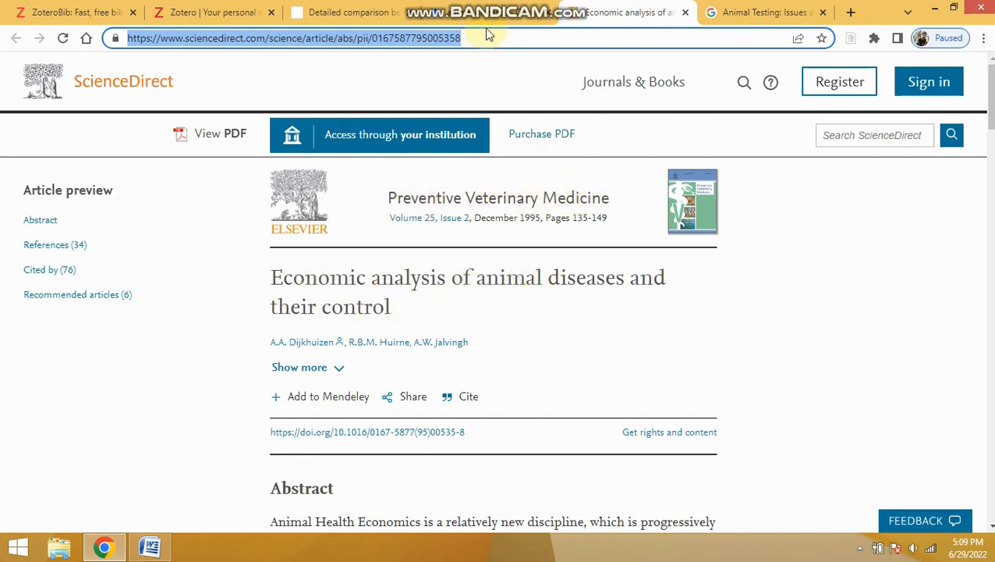
{"action": "left_click", "coordinate": [97, 13]}
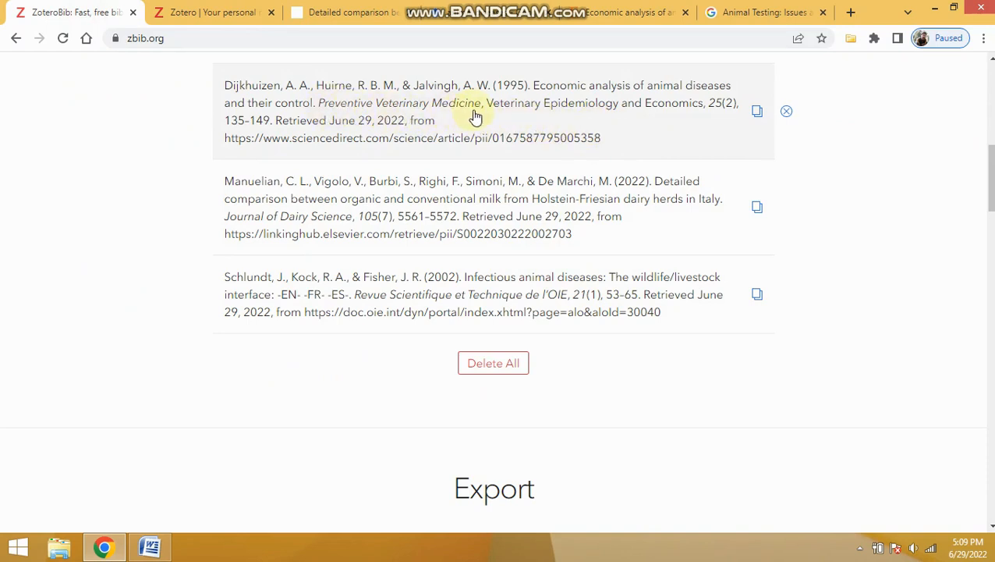
{"action": "scroll", "coordinate": [679, 125], "scroll_direction": "up", "scroll_amount": 1}
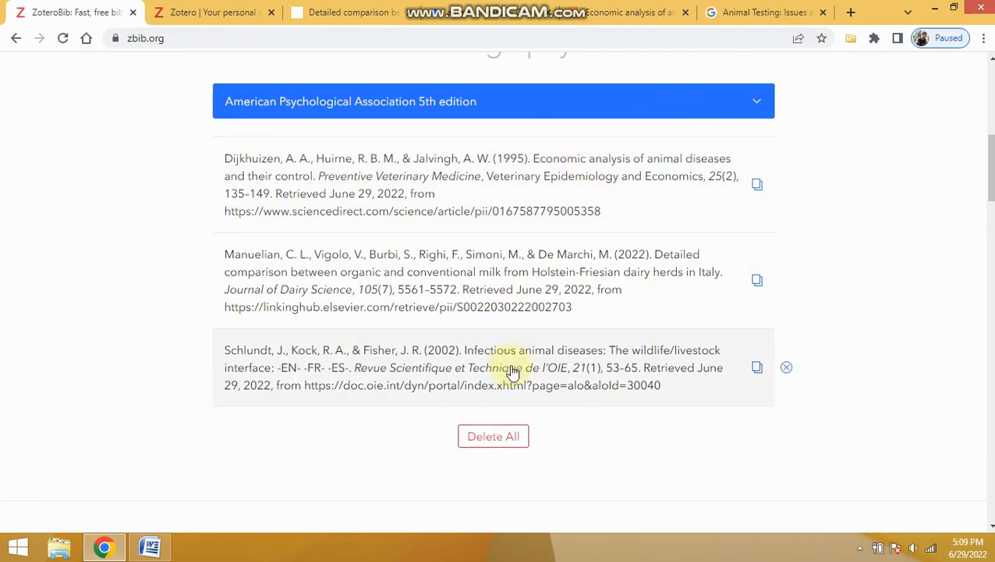
{"action": "scroll", "coordinate": [513, 373], "scroll_direction": "up", "scroll_amount": 5}
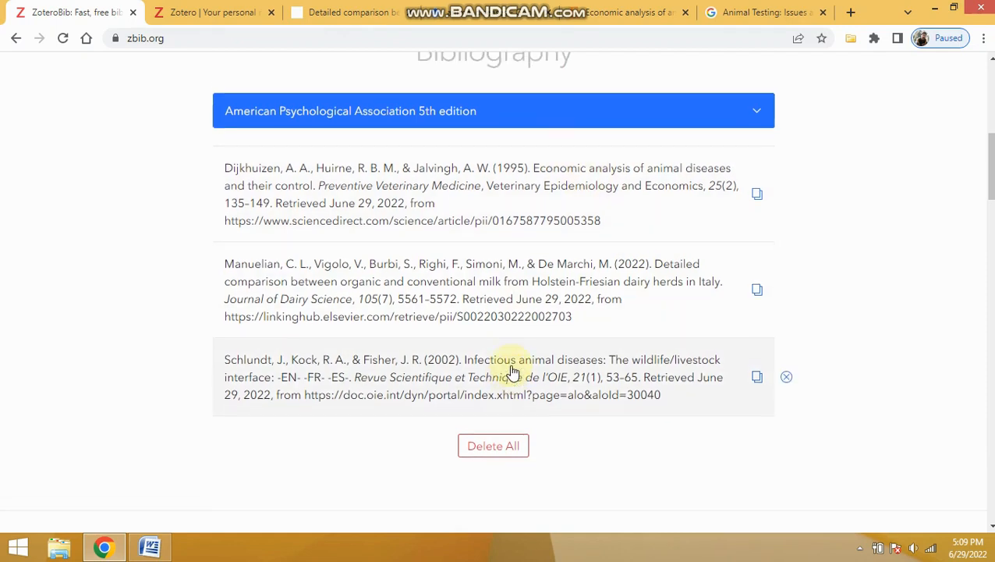
{"action": "scroll", "coordinate": [512, 373], "scroll_direction": "up", "scroll_amount": 2}
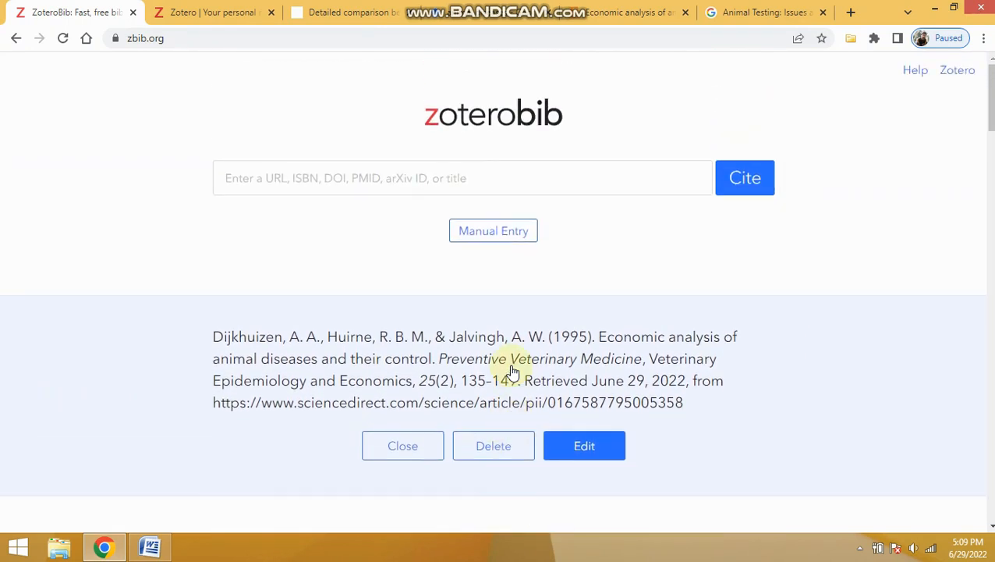
{"action": "left_click", "coordinate": [767, 13]}
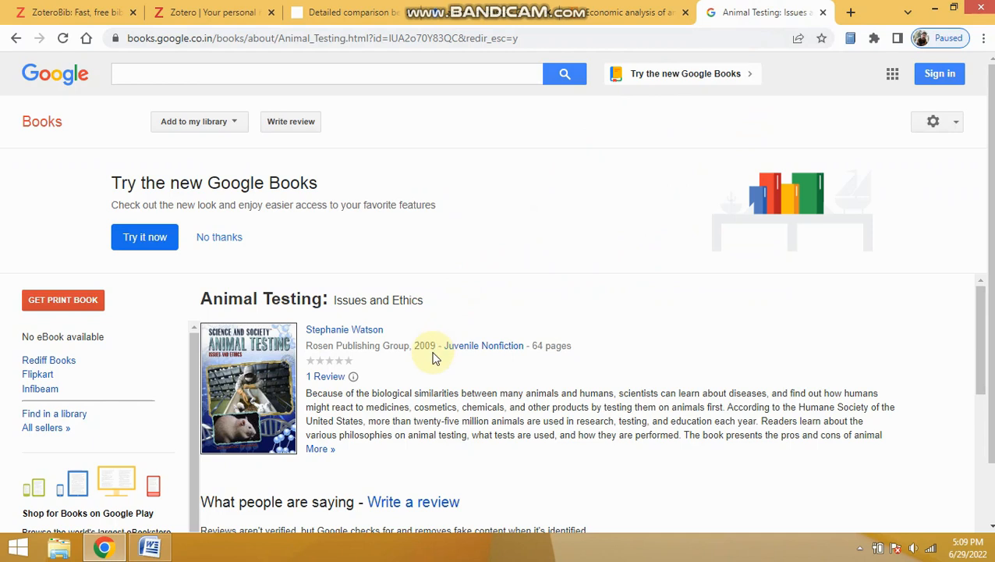
{"action": "scroll", "coordinate": [436, 357], "scroll_direction": "down", "scroll_amount": 8}
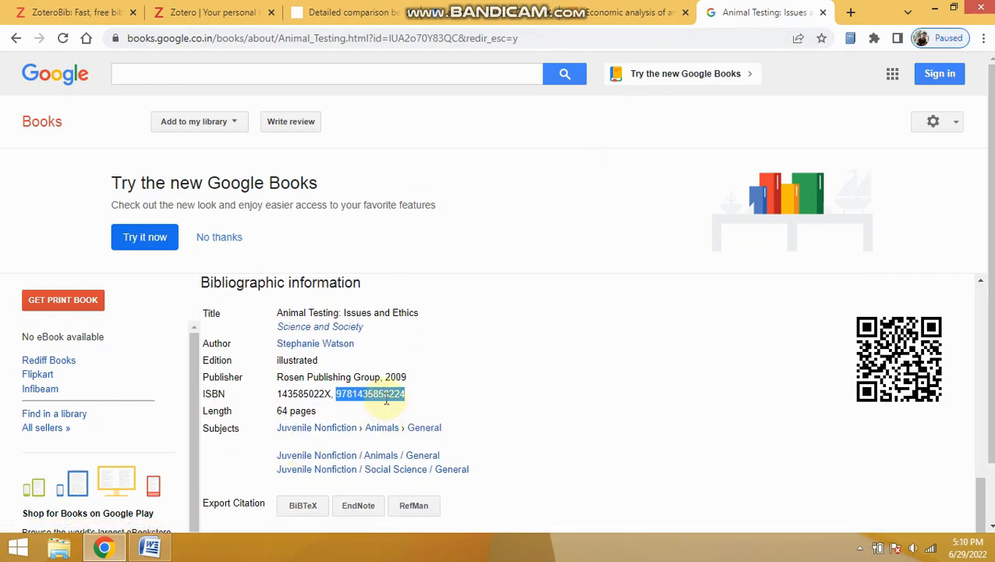
{"action": "right_click", "coordinate": [385, 399]}
{"action": "left_click", "coordinate": [422, 270]}
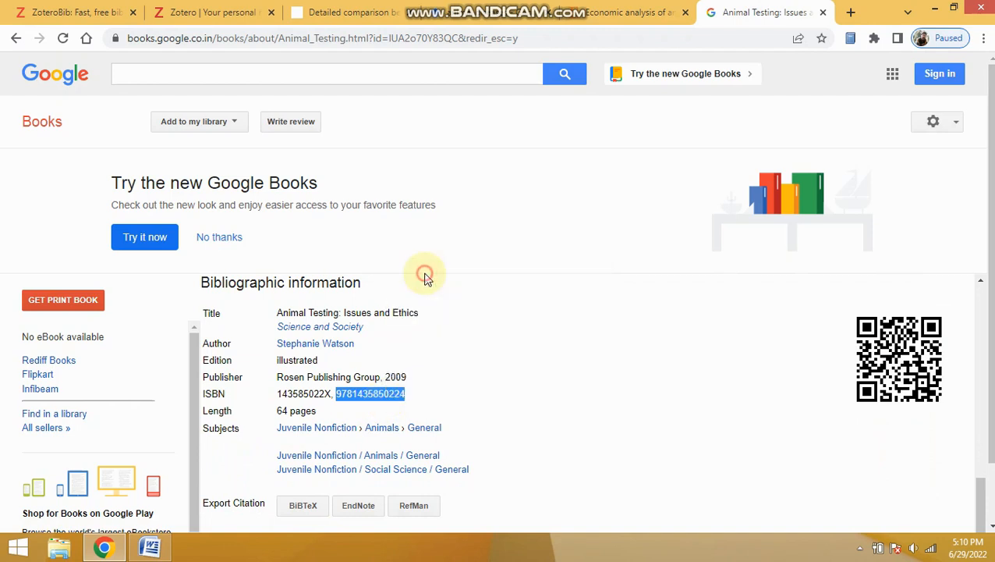
{"action": "left_click", "coordinate": [94, 12]}
{"action": "left_click", "coordinate": [327, 176]}
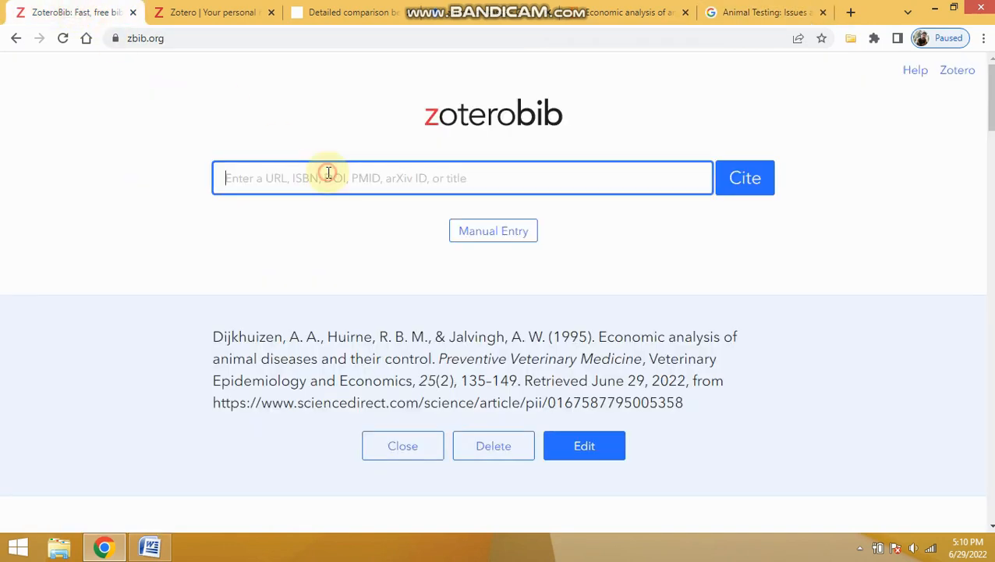
{"action": "right_click", "coordinate": [327, 179]}
{"action": "left_click", "coordinate": [365, 259]}
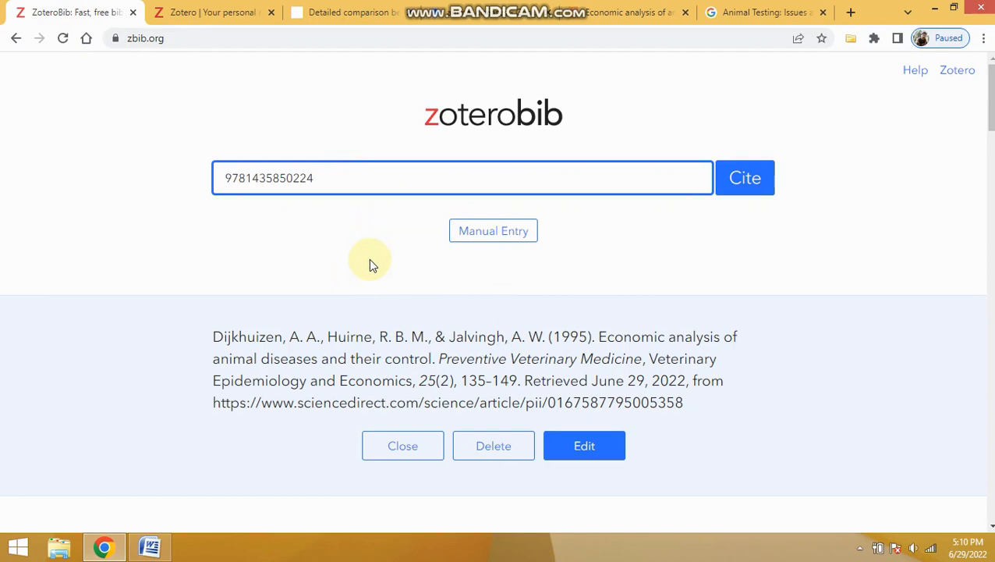
{"action": "left_click", "coordinate": [741, 191]}
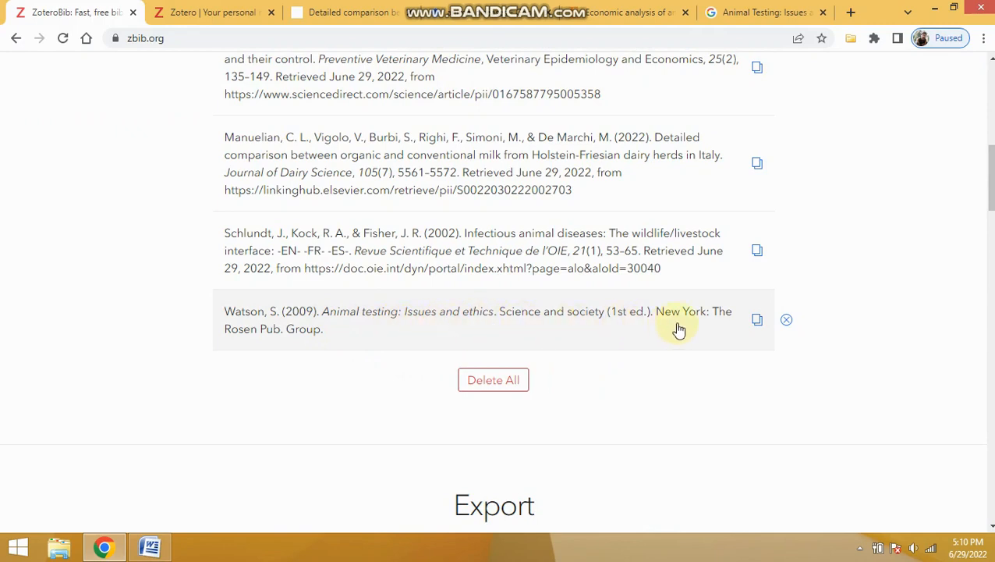
{"action": "left_click", "coordinate": [349, 329]}
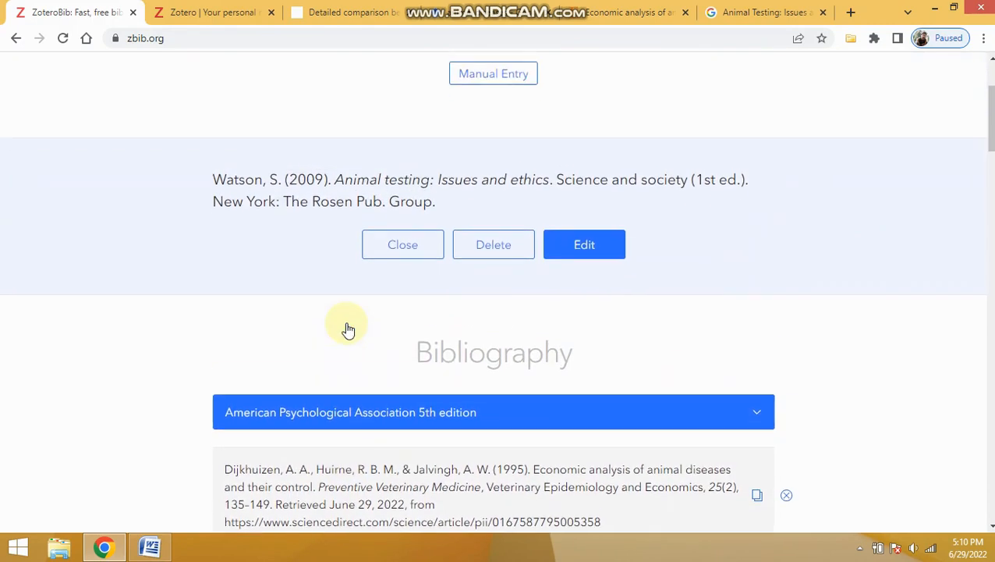
{"action": "scroll", "coordinate": [349, 330], "scroll_direction": "up", "scroll_amount": 1}
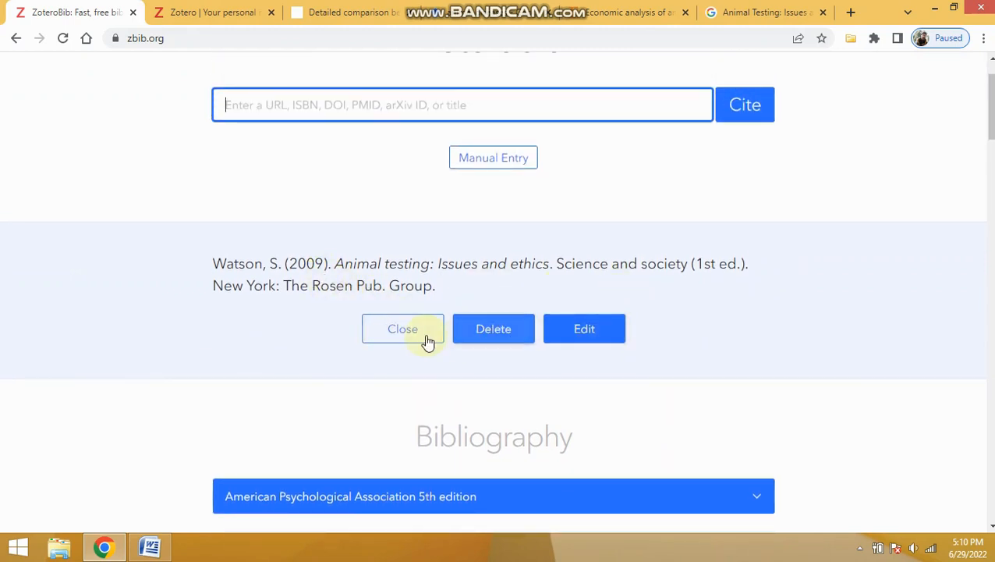
{"action": "scroll", "coordinate": [661, 345], "scroll_direction": "up", "scroll_amount": 1}
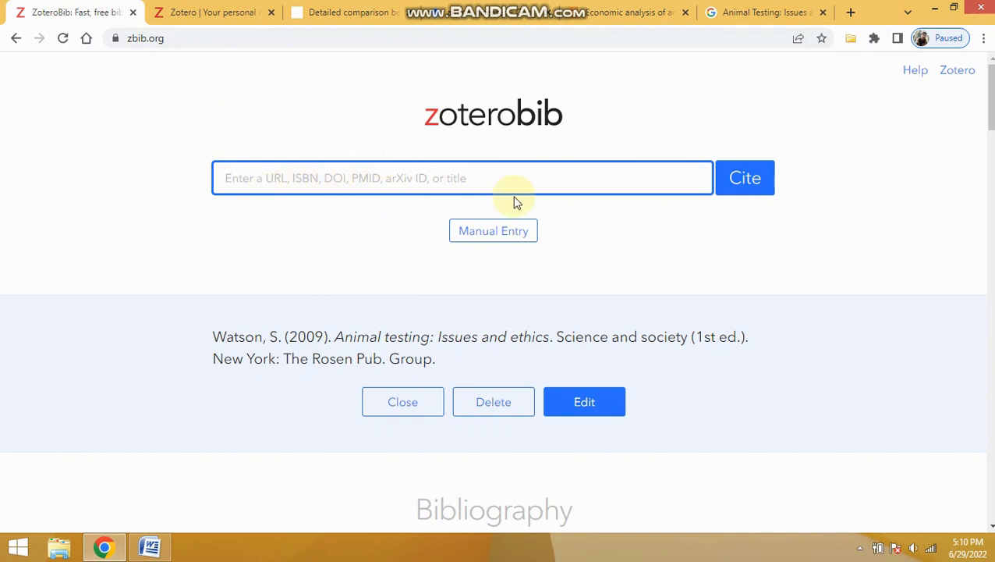
Copy the whole ZoteroBib bibliography to the clipboard and paste it into the blank Word document.
{"action": "scroll", "coordinate": [648, 290], "scroll_direction": "down", "scroll_amount": 6}
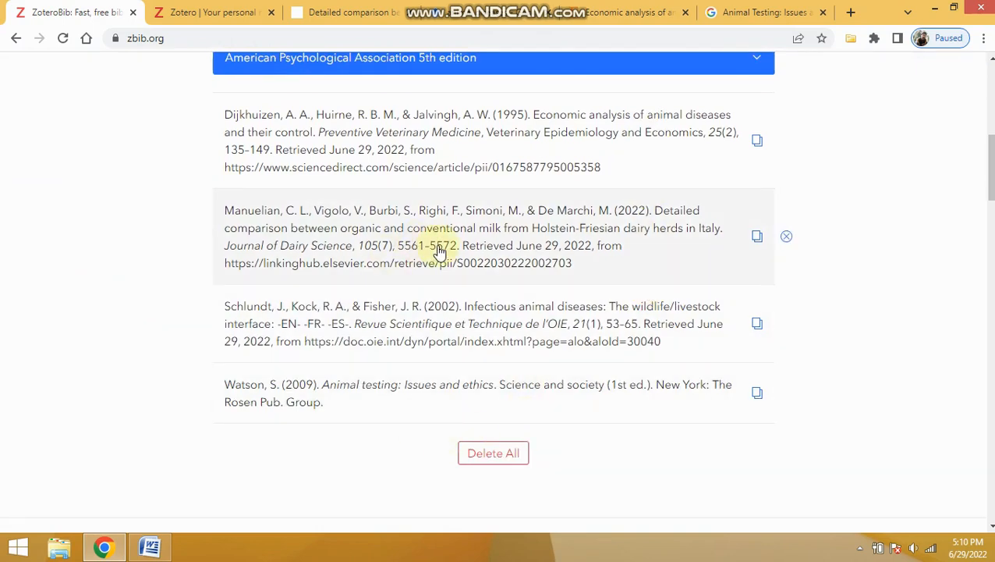
{"action": "scroll", "coordinate": [592, 271], "scroll_direction": "down", "scroll_amount": 3}
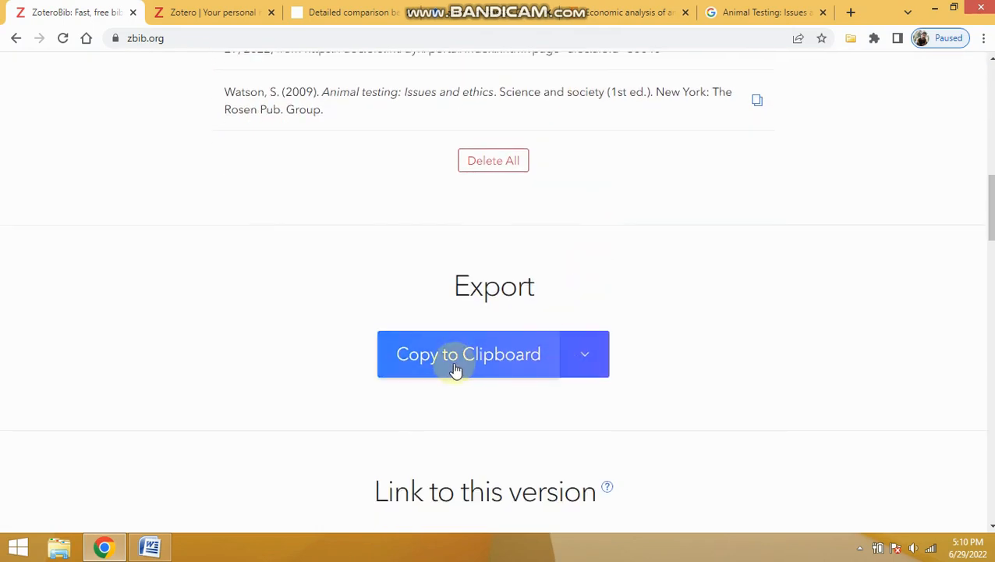
{"action": "left_click", "coordinate": [487, 365]}
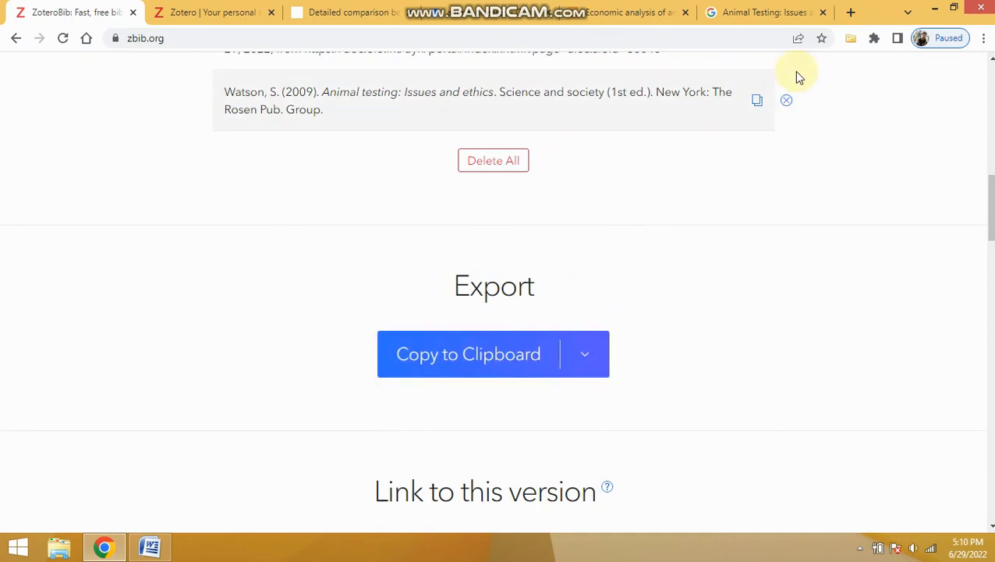
{"action": "left_click", "coordinate": [150, 547]}
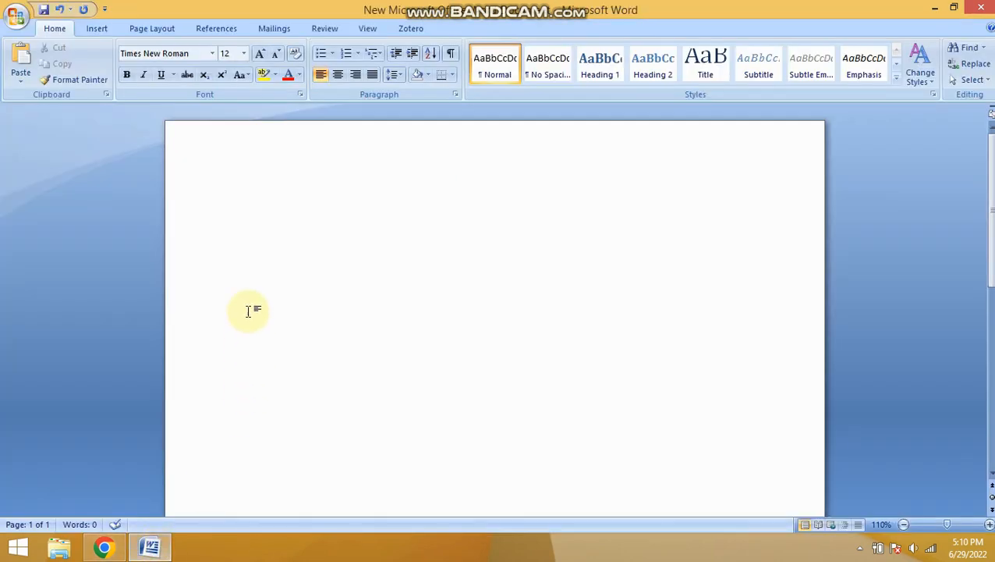
{"action": "right_click", "coordinate": [248, 209]}
{"action": "left_click", "coordinate": [295, 254]}
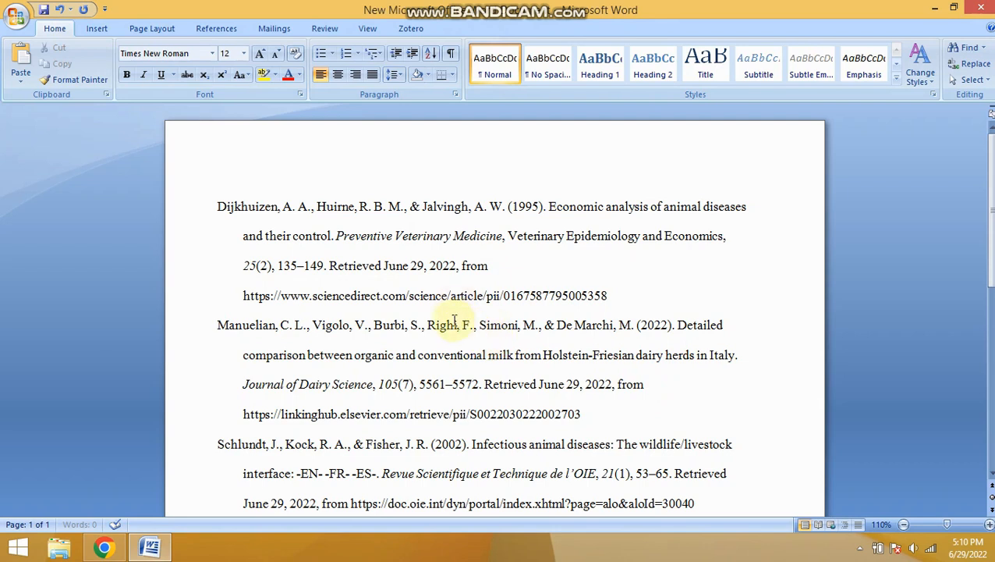
Review the pasted references from the first entry to the last in the Word document.
{"action": "scroll", "coordinate": [455, 320], "scroll_direction": "down", "scroll_amount": 9}
{"action": "scroll", "coordinate": [450, 317], "scroll_direction": "up", "scroll_amount": 4}
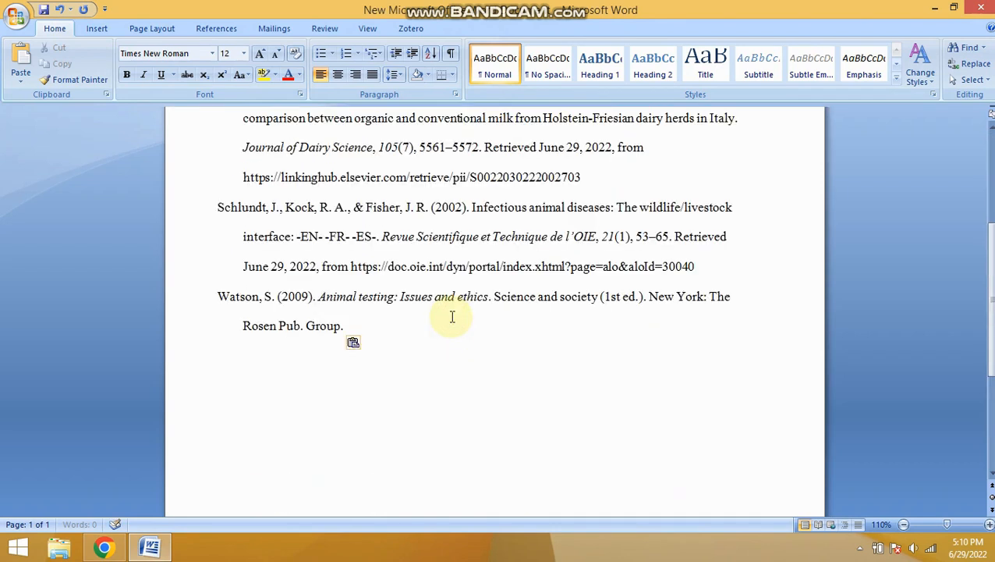
{"action": "scroll", "coordinate": [450, 317], "scroll_direction": "up", "scroll_amount": 4}
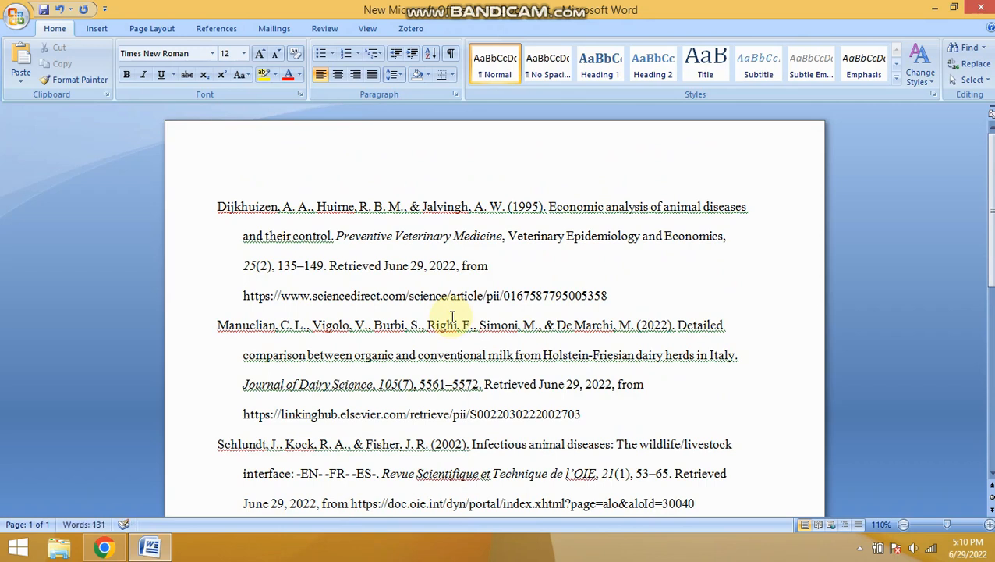
{"action": "scroll", "coordinate": [451, 316], "scroll_direction": "down", "scroll_amount": 2}
{"action": "scroll", "coordinate": [451, 316], "scroll_direction": "up", "scroll_amount": 1}
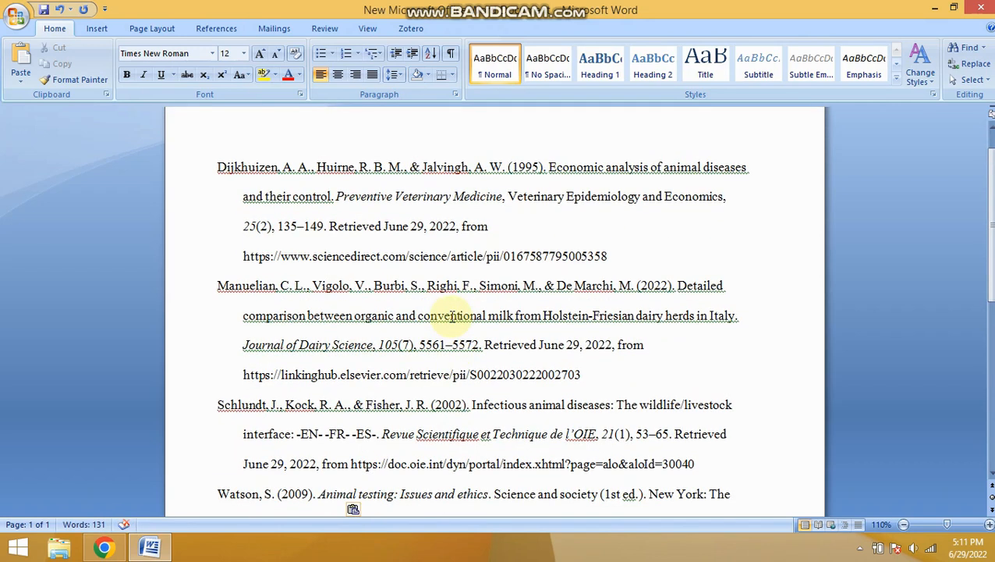
Switch to ZoteroBib in the browser and start a manual entry with the item type Journal Article.
{"action": "left_click", "coordinate": [103, 546]}
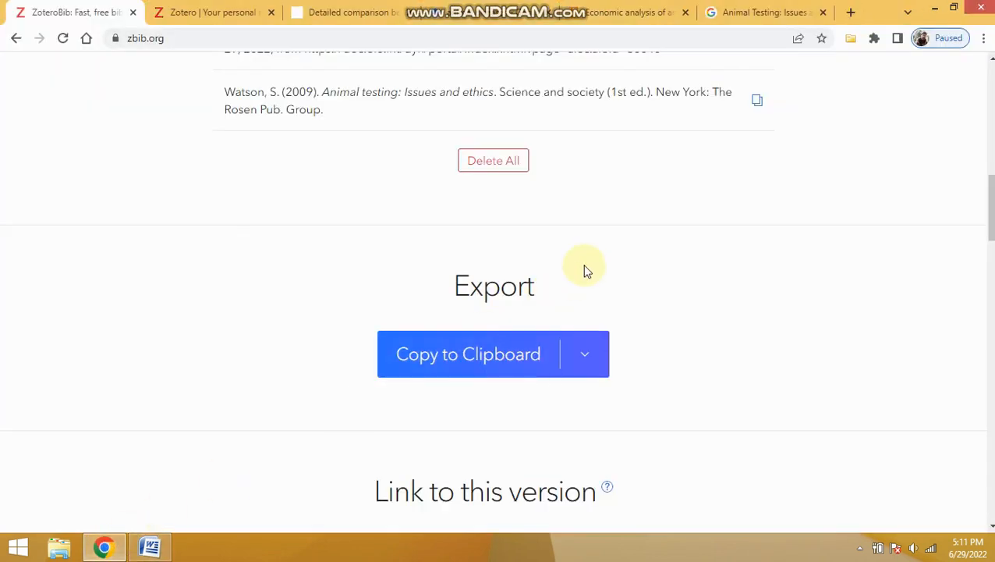
{"action": "scroll", "coordinate": [577, 280], "scroll_direction": "up", "scroll_amount": 9}
{"action": "scroll", "coordinate": [597, 262], "scroll_direction": "up", "scroll_amount": 3}
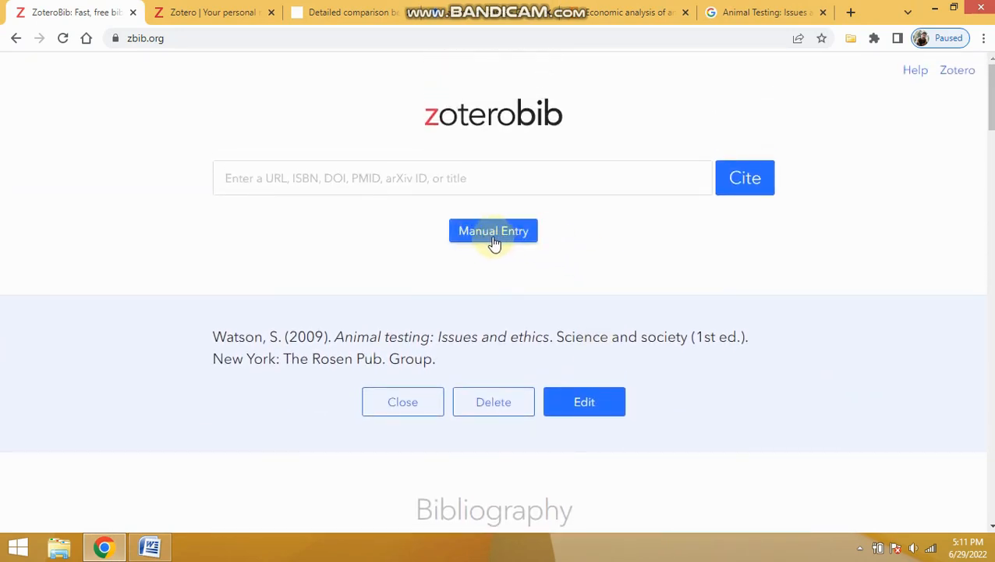
{"action": "left_click", "coordinate": [493, 242]}
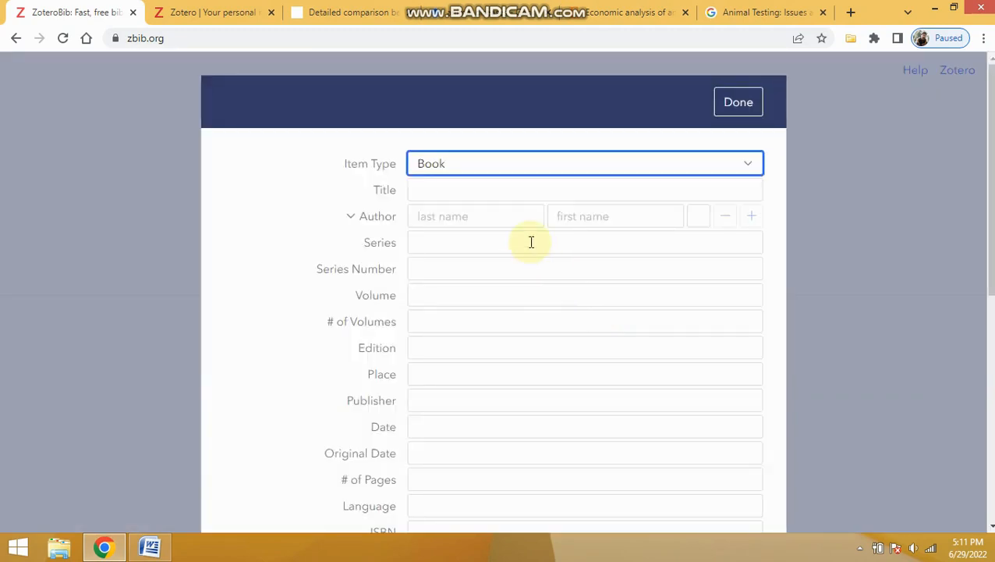
{"action": "left_click", "coordinate": [749, 166]}
{"action": "scroll", "coordinate": [585, 234], "scroll_direction": "down", "scroll_amount": 3}
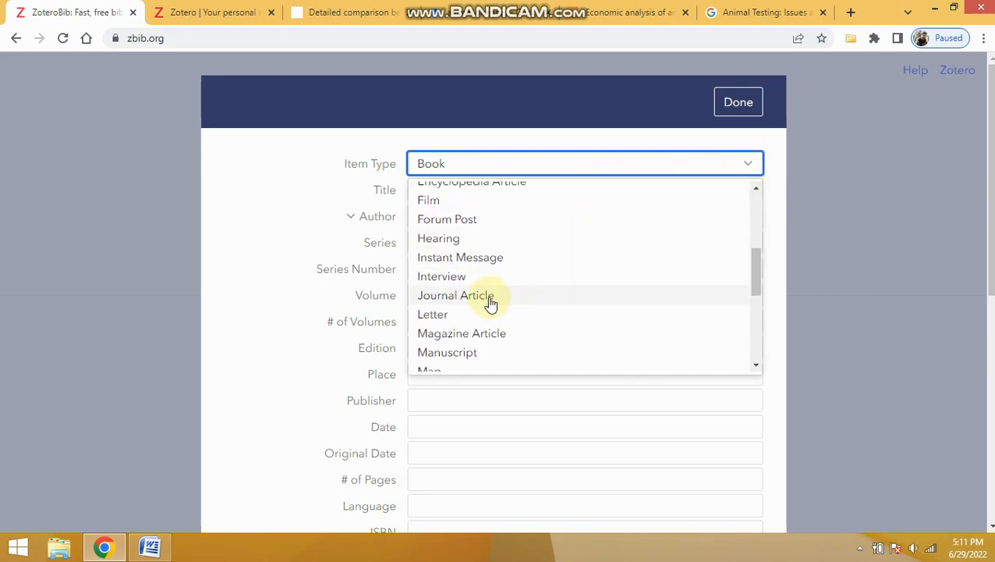
{"action": "left_click", "coordinate": [494, 298]}
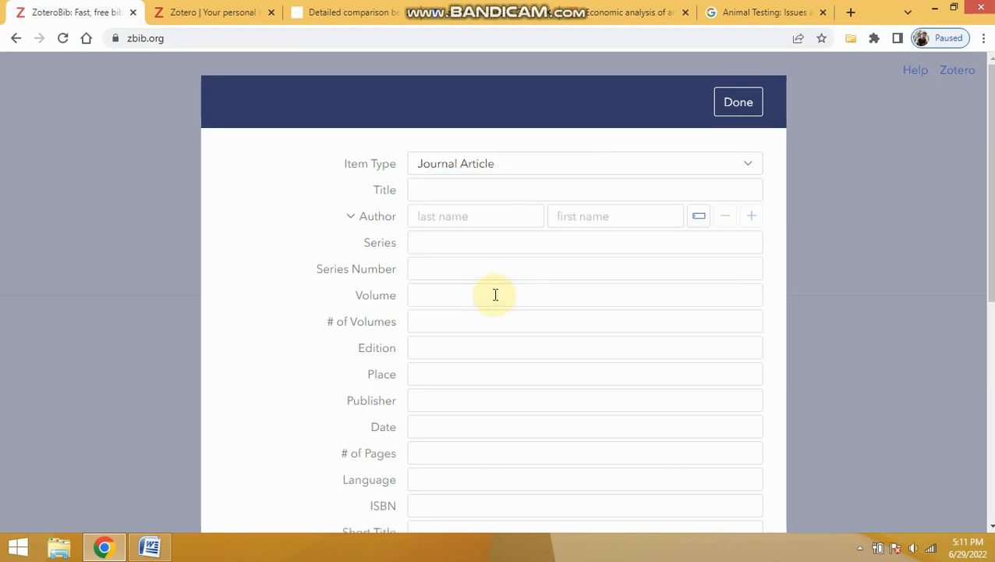
Examine the journal article entry fields, from title, author and publication through issue, pages and date to DOI, ISSN and URL.
{"action": "left_click", "coordinate": [451, 192]}
{"action": "left_click", "coordinate": [507, 216]}
{"action": "left_click", "coordinate": [589, 216]}
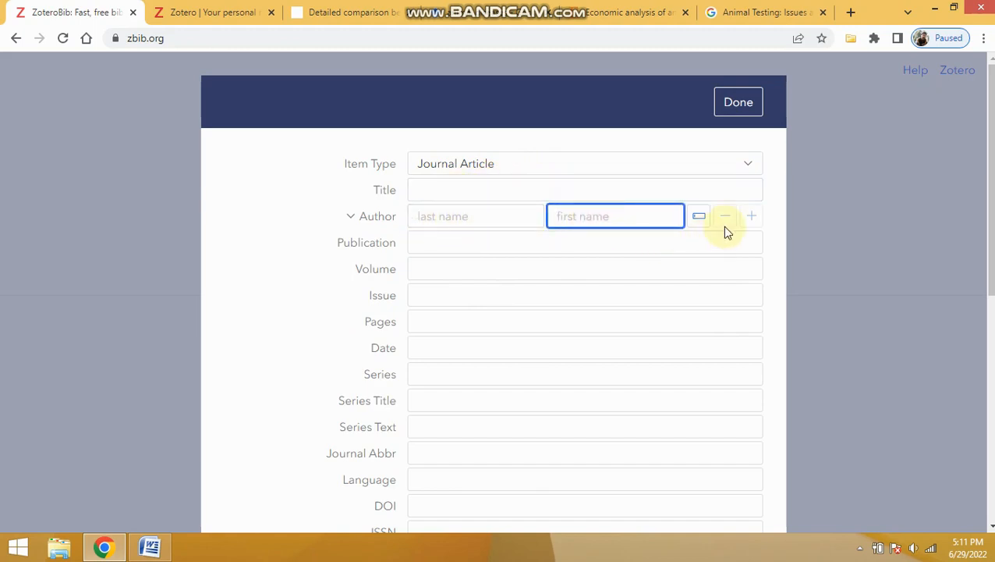
{"action": "left_click", "coordinate": [752, 217]}
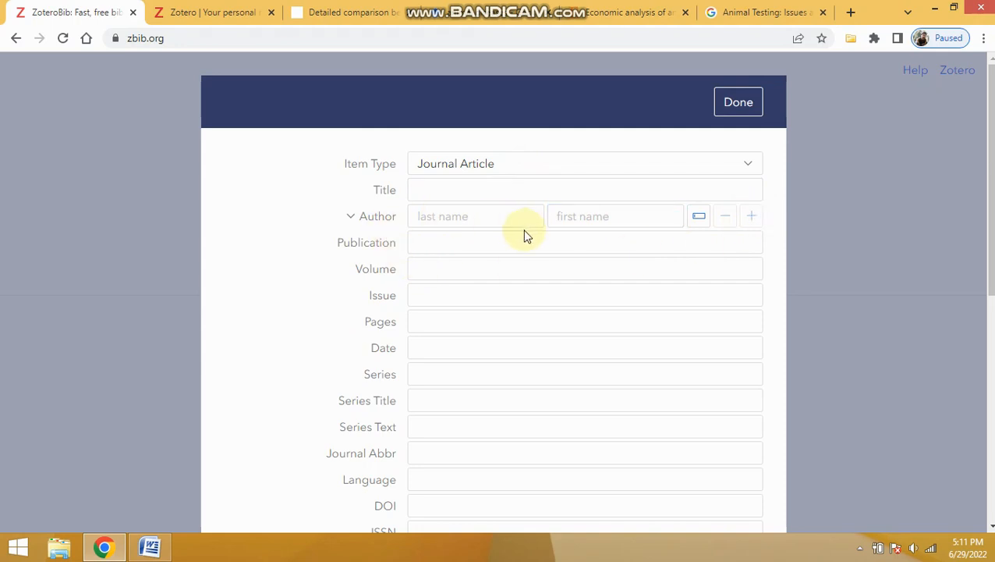
{"action": "left_click", "coordinate": [454, 244]}
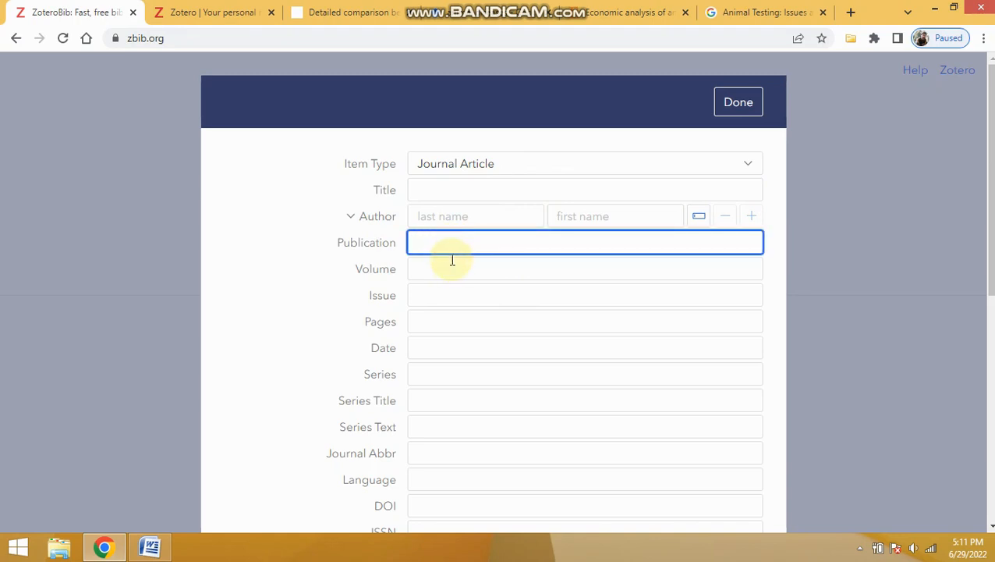
{"action": "left_click", "coordinate": [450, 269]}
{"action": "left_click", "coordinate": [446, 293]}
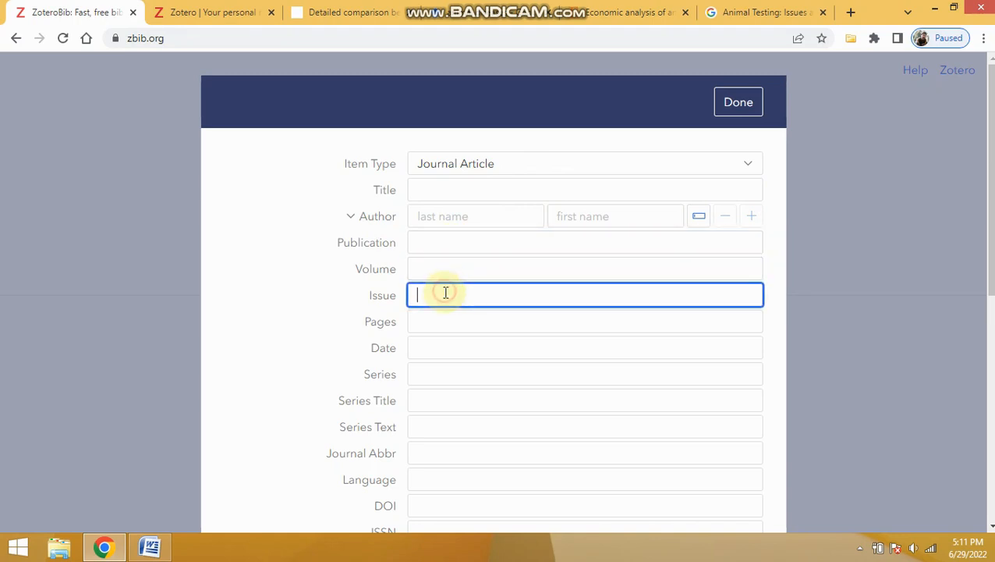
{"action": "left_click", "coordinate": [437, 319]}
{"action": "left_click", "coordinate": [447, 345]}
{"action": "left_click", "coordinate": [441, 373]}
{"action": "scroll", "coordinate": [531, 362], "scroll_direction": "down", "scroll_amount": 3}
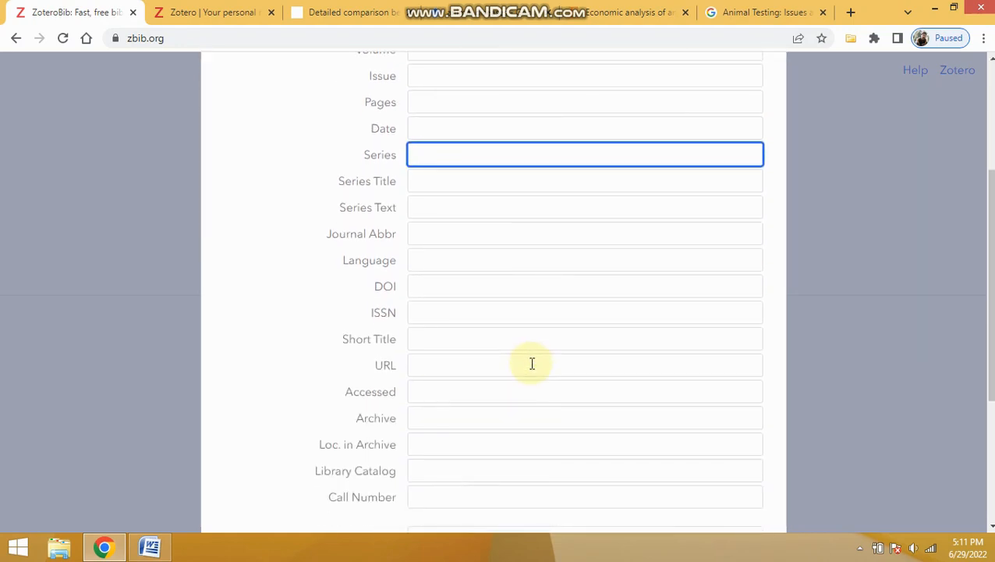
{"action": "left_click", "coordinate": [441, 291]}
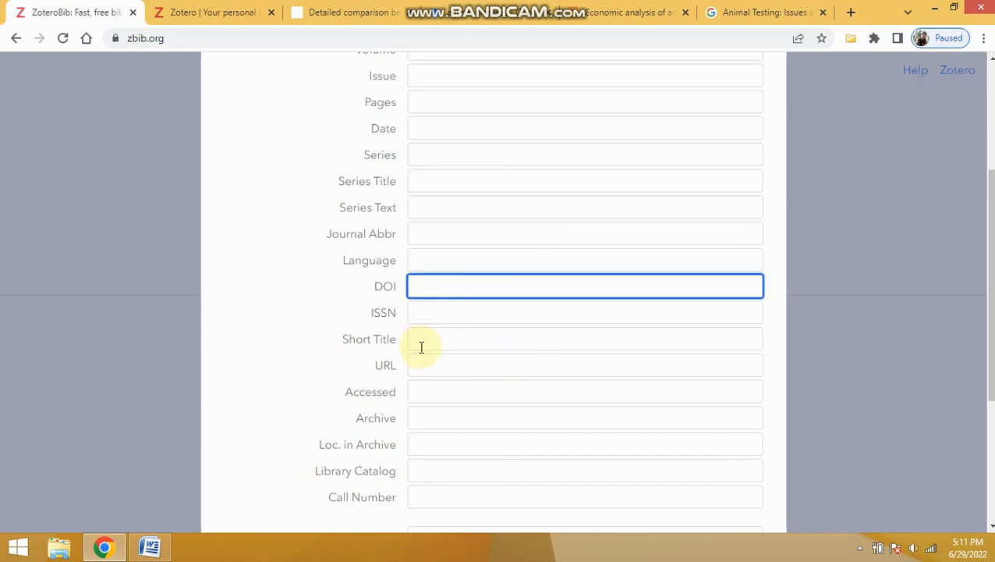
{"action": "left_click", "coordinate": [424, 313]}
{"action": "left_click", "coordinate": [428, 364]}
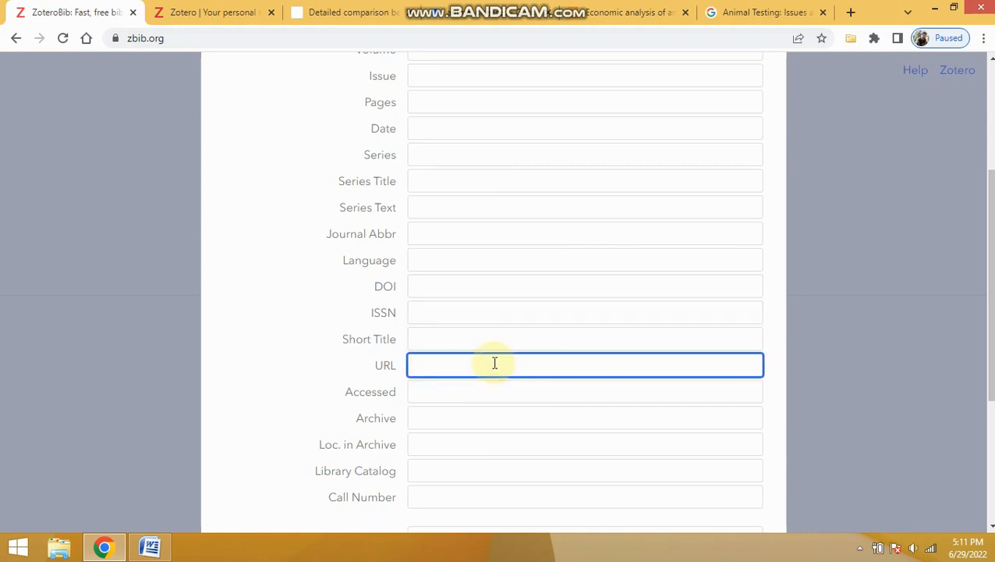
Finish the manual journal article entry with all its fields blank and check the bibliography list.
{"action": "scroll", "coordinate": [493, 362], "scroll_direction": "down", "scroll_amount": 3}
{"action": "scroll", "coordinate": [494, 361], "scroll_direction": "up", "scroll_amount": 6}
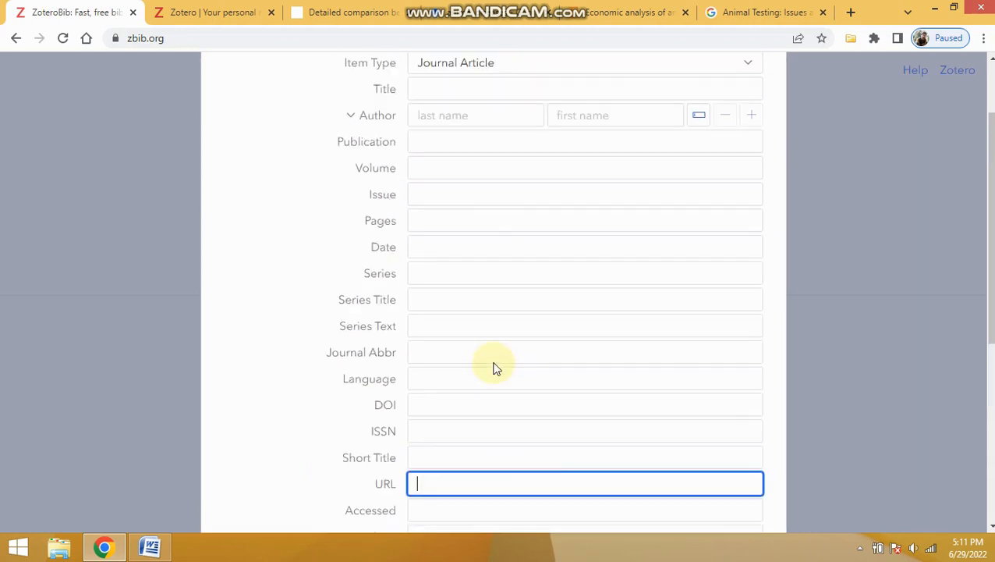
{"action": "left_click", "coordinate": [743, 110]}
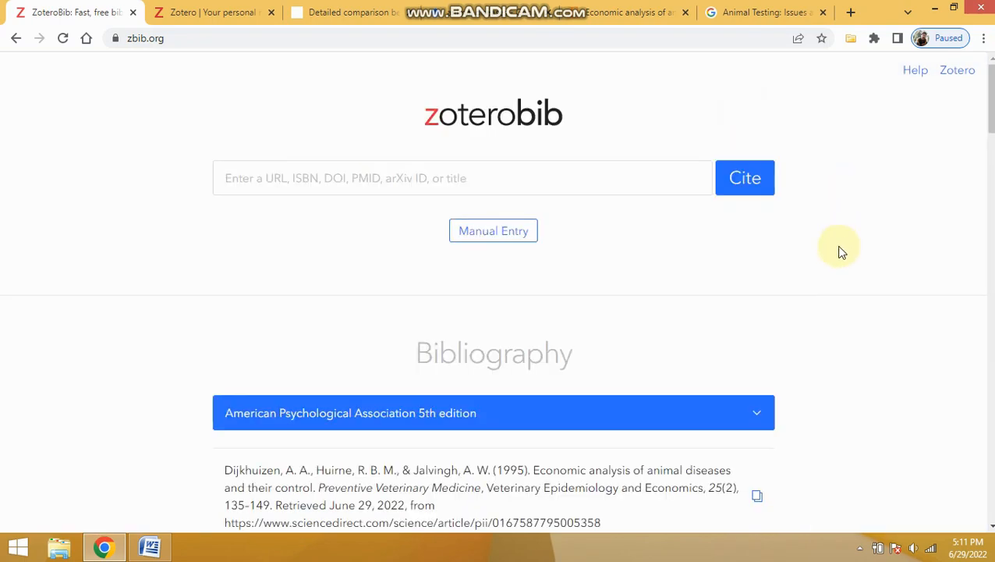
{"action": "scroll", "coordinate": [842, 248], "scroll_direction": "down", "scroll_amount": 5}
{"action": "scroll", "coordinate": [842, 250], "scroll_direction": "down", "scroll_amount": 1}
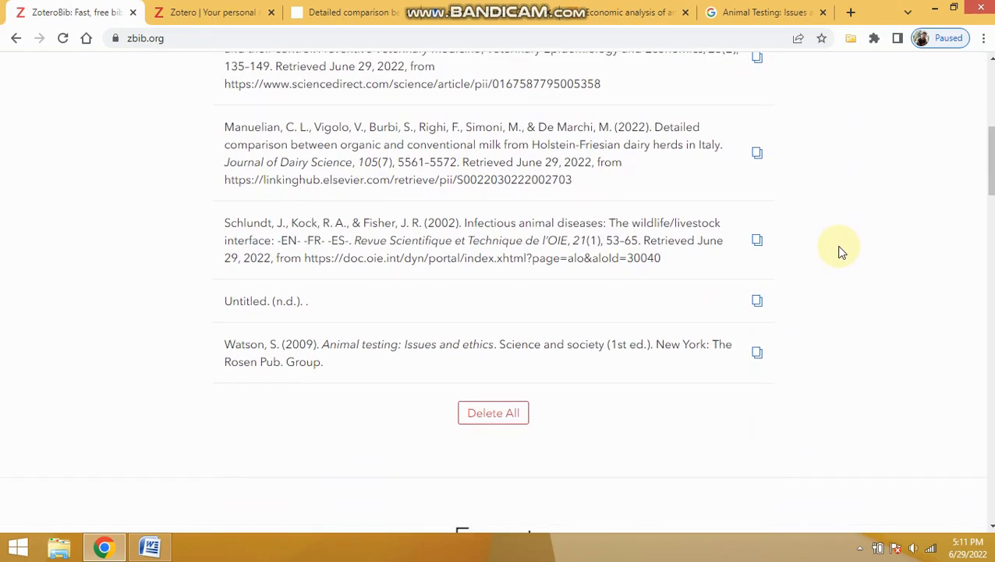
{"action": "scroll", "coordinate": [843, 252], "scroll_direction": "up", "scroll_amount": 6}
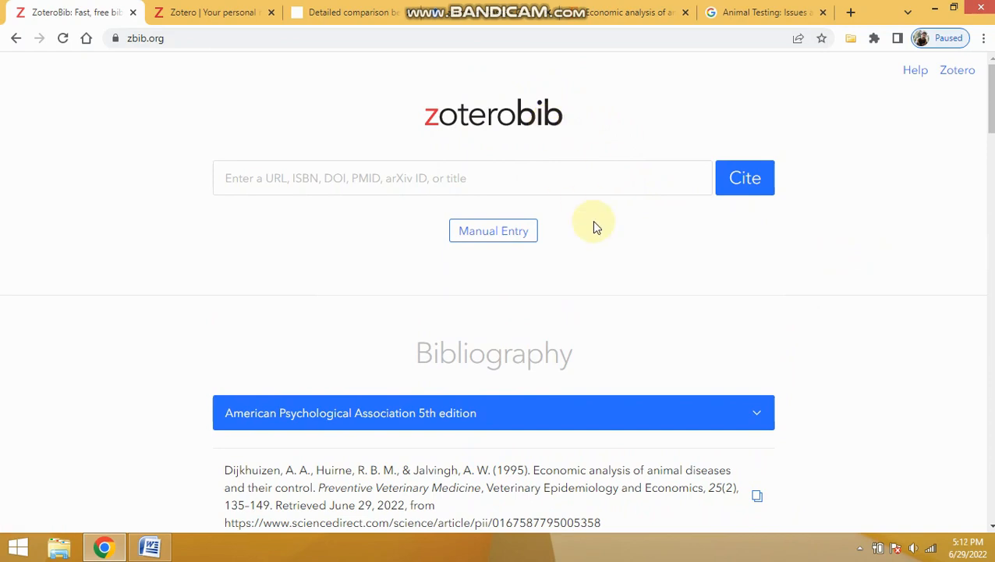
Look at the pasted references in Word, and view the citation styles offered for the bibliography back in ZoteroBib without choosing another.
{"action": "left_click", "coordinate": [149, 547]}
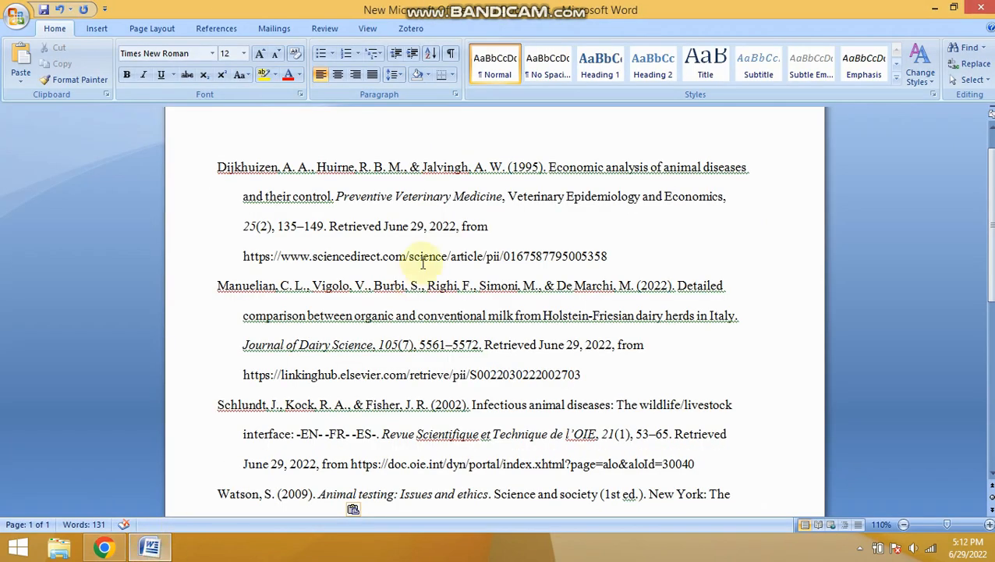
{"action": "left_click", "coordinate": [103, 547]}
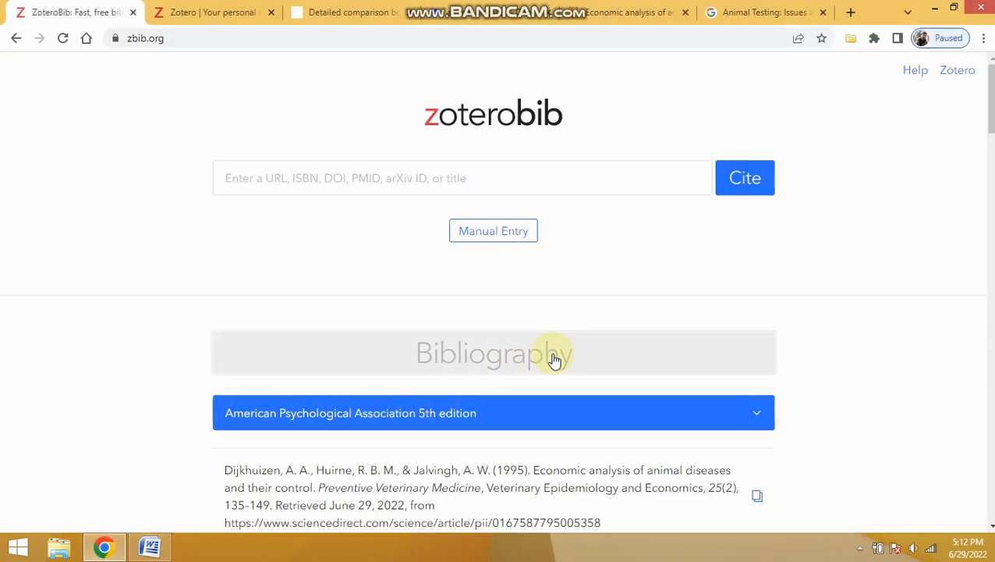
{"action": "scroll", "coordinate": [553, 359], "scroll_direction": "down", "scroll_amount": 1}
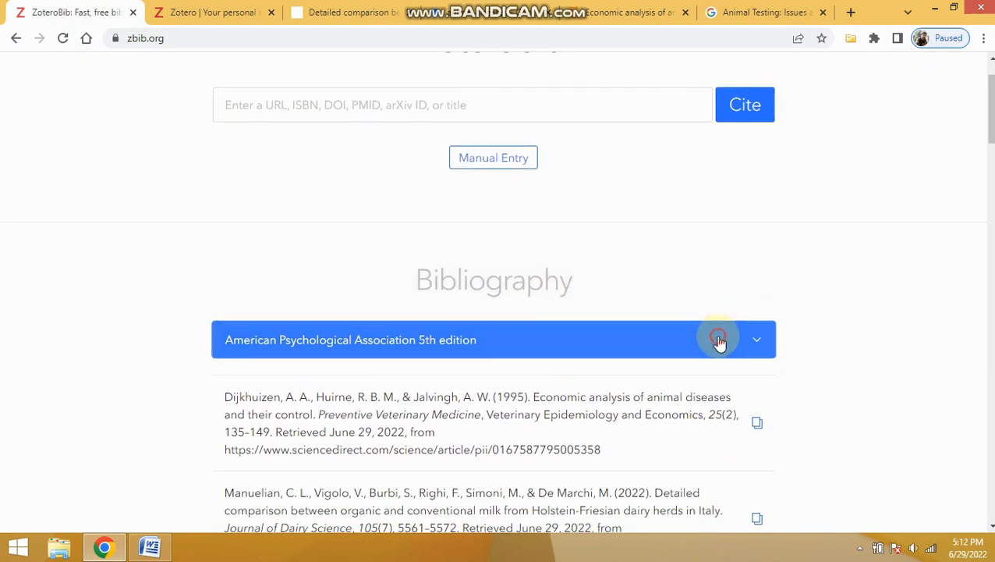
{"action": "left_click", "coordinate": [719, 343]}
{"action": "scroll", "coordinate": [718, 342], "scroll_direction": "down", "scroll_amount": 3}
{"action": "scroll", "coordinate": [718, 342], "scroll_direction": "up", "scroll_amount": 2}
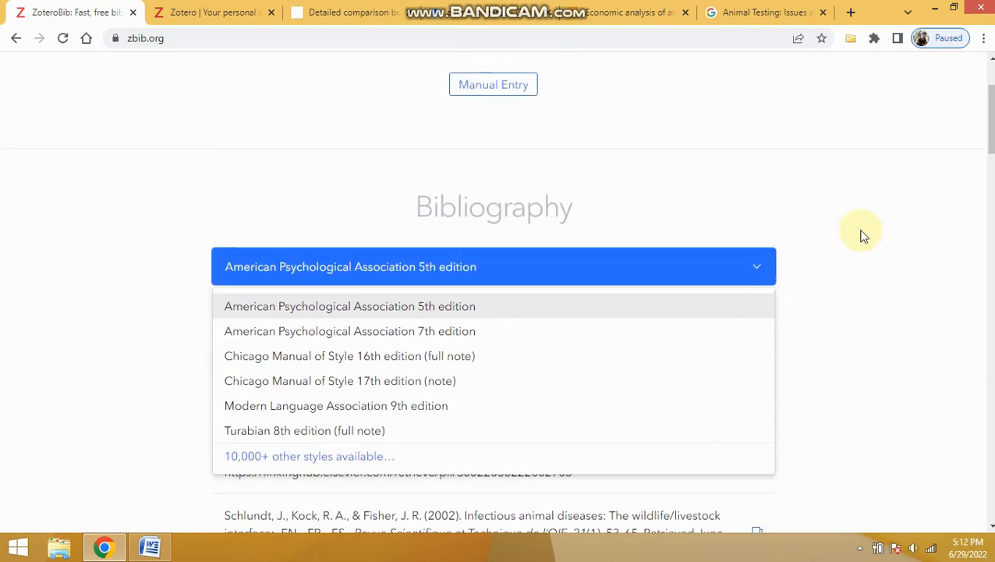
{"action": "left_click", "coordinate": [861, 234]}
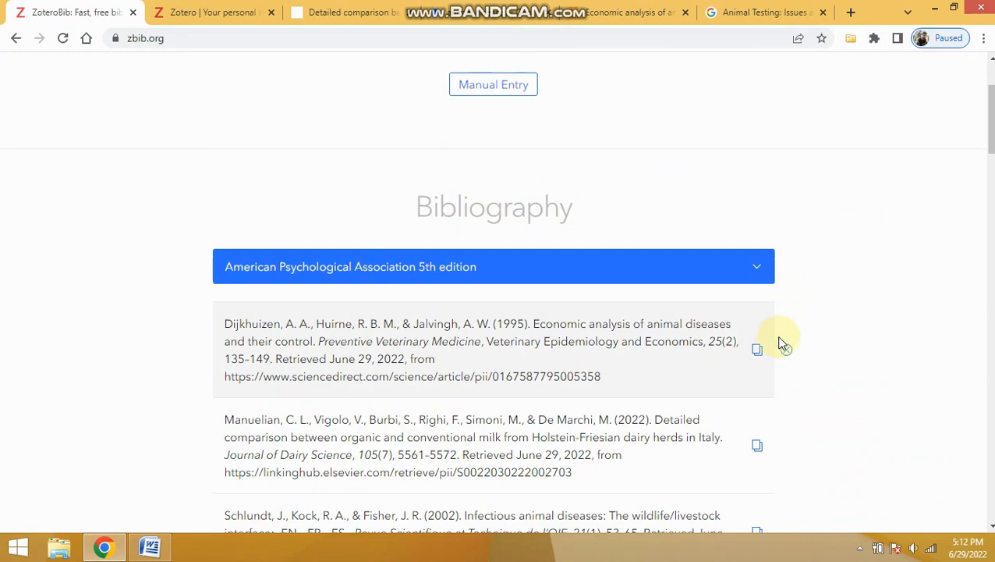
{"action": "scroll", "coordinate": [783, 345], "scroll_direction": "up", "scroll_amount": 2}
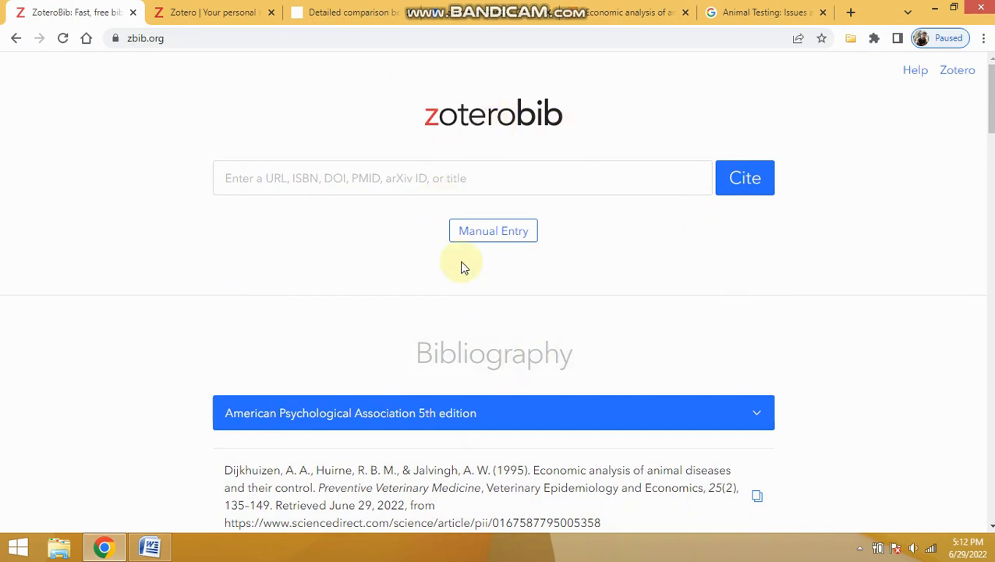